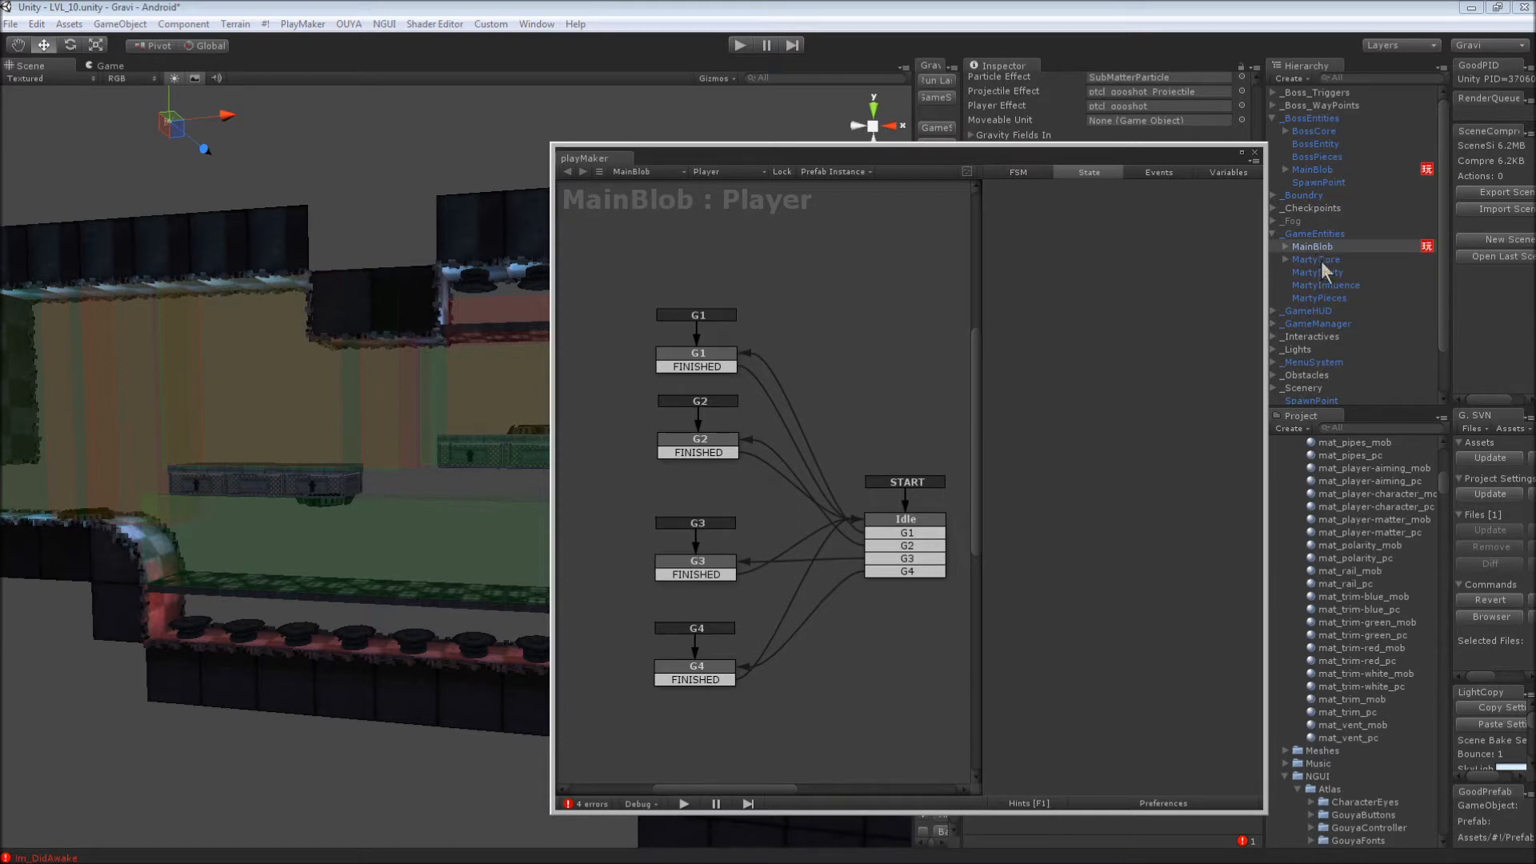
Show the entire Boss state machine of the MainBlob under _BossEntities in a widened playMaker window
left_click(1313, 170)
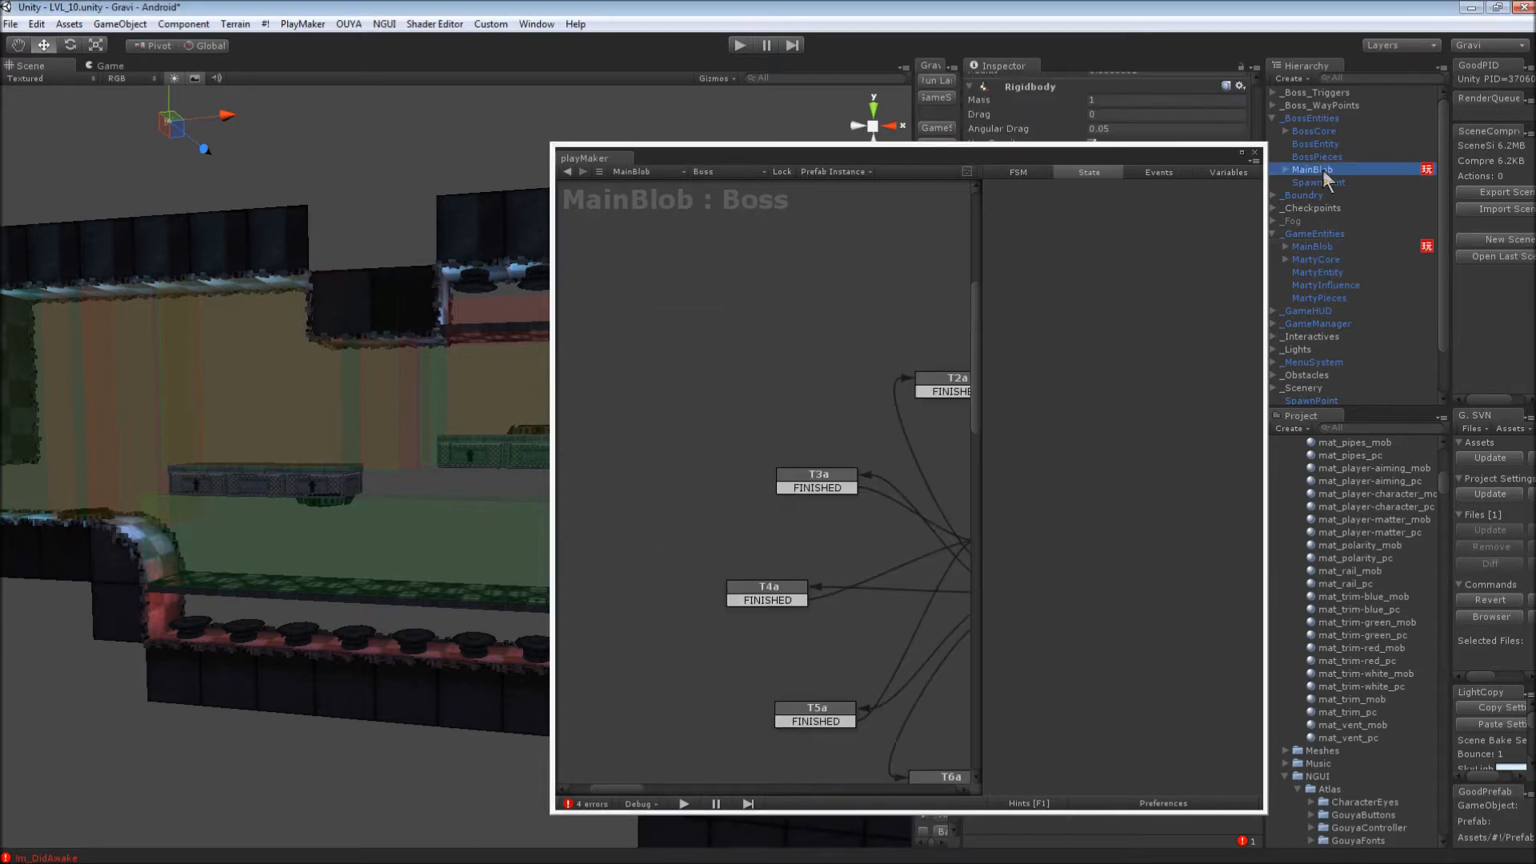
scroll(786, 590, "down", 4)
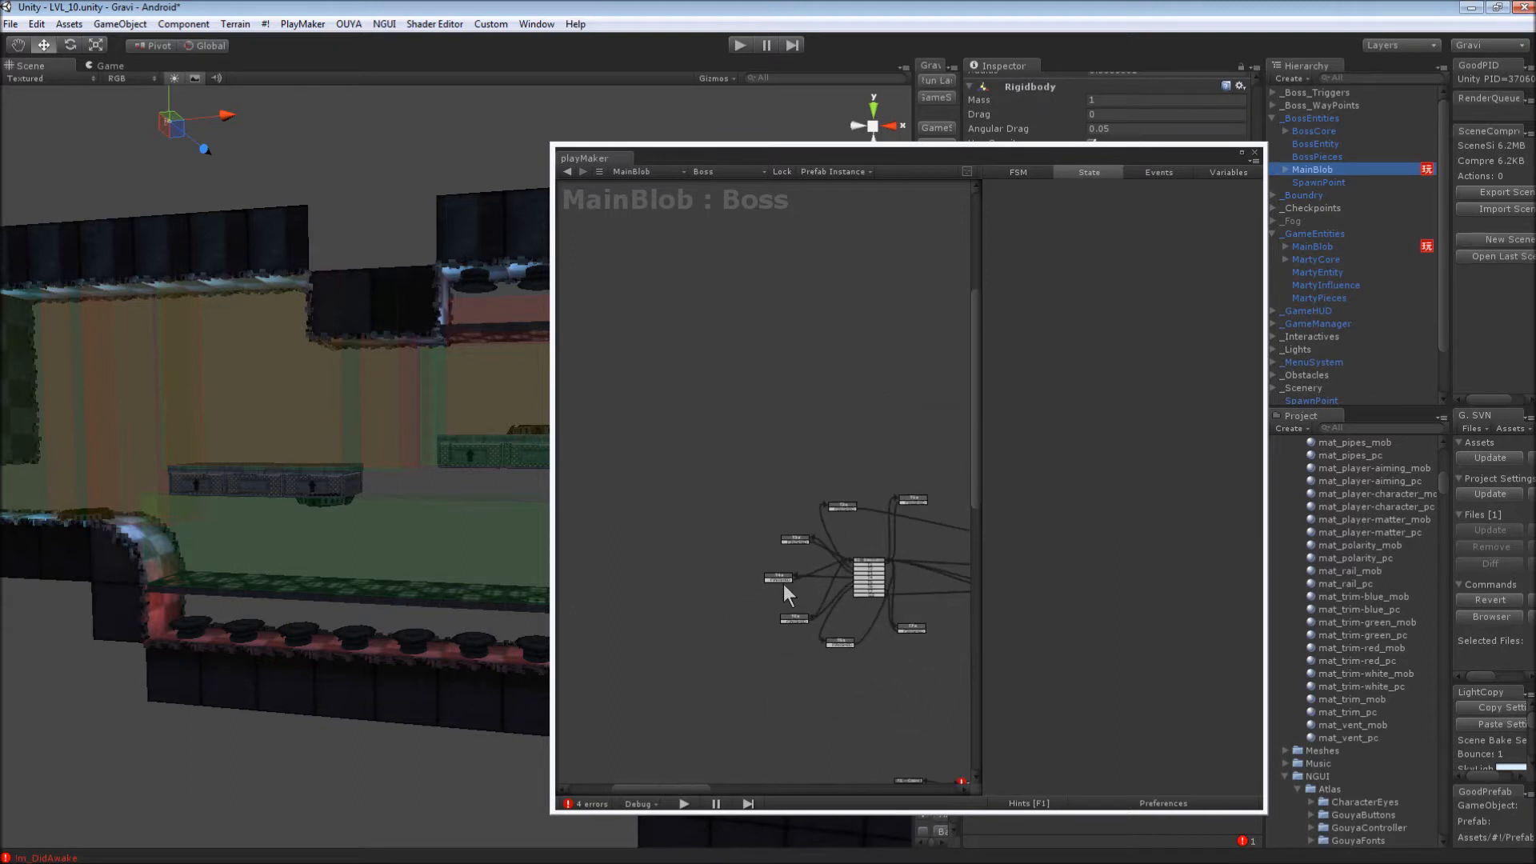
left_click_drag(694, 786, 741, 789)
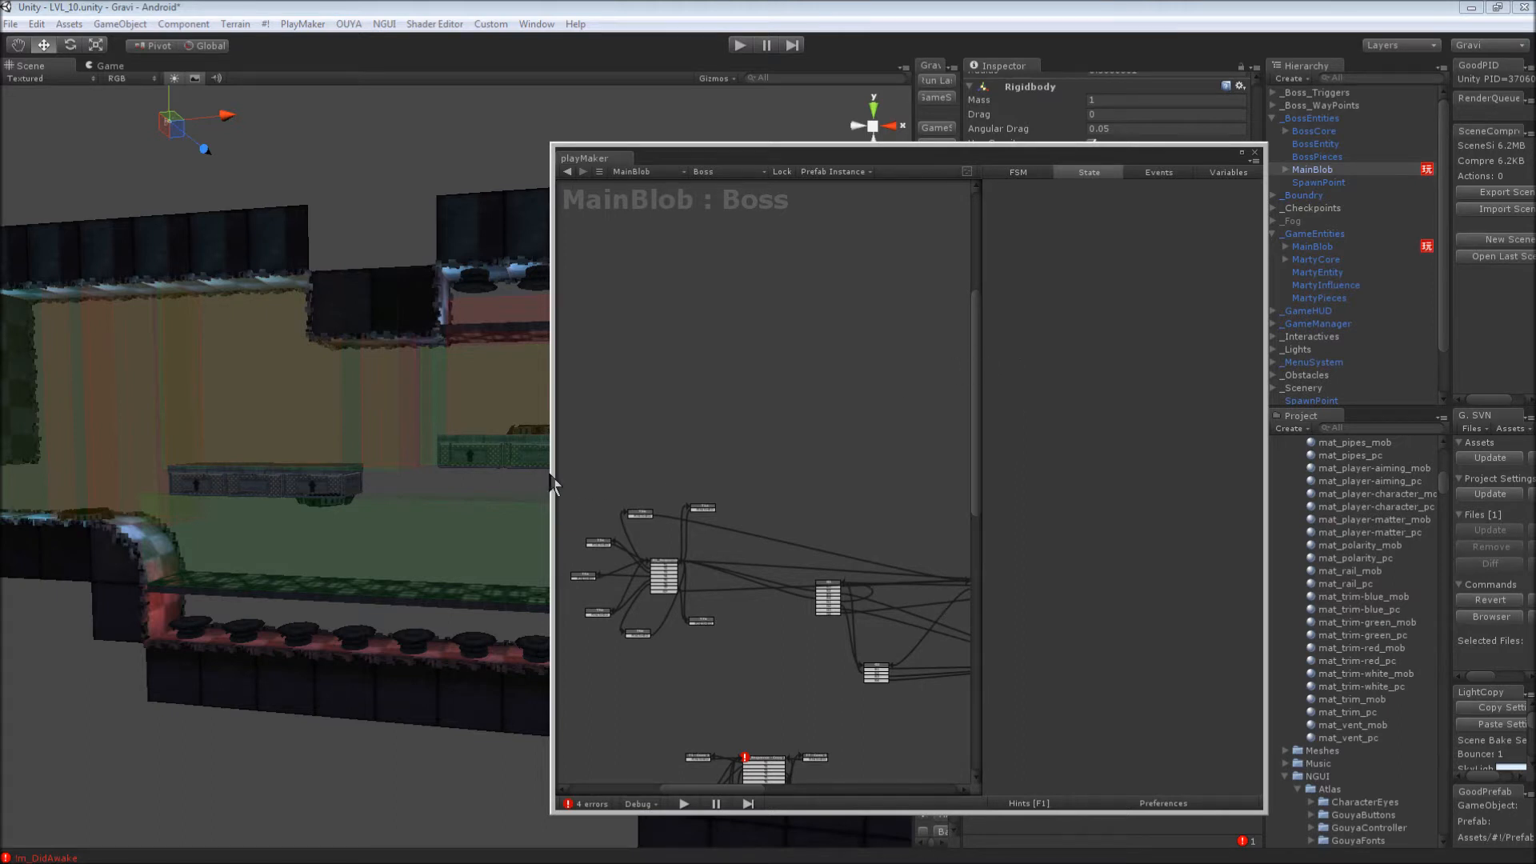
left_click_drag(552, 474, 89, 470)
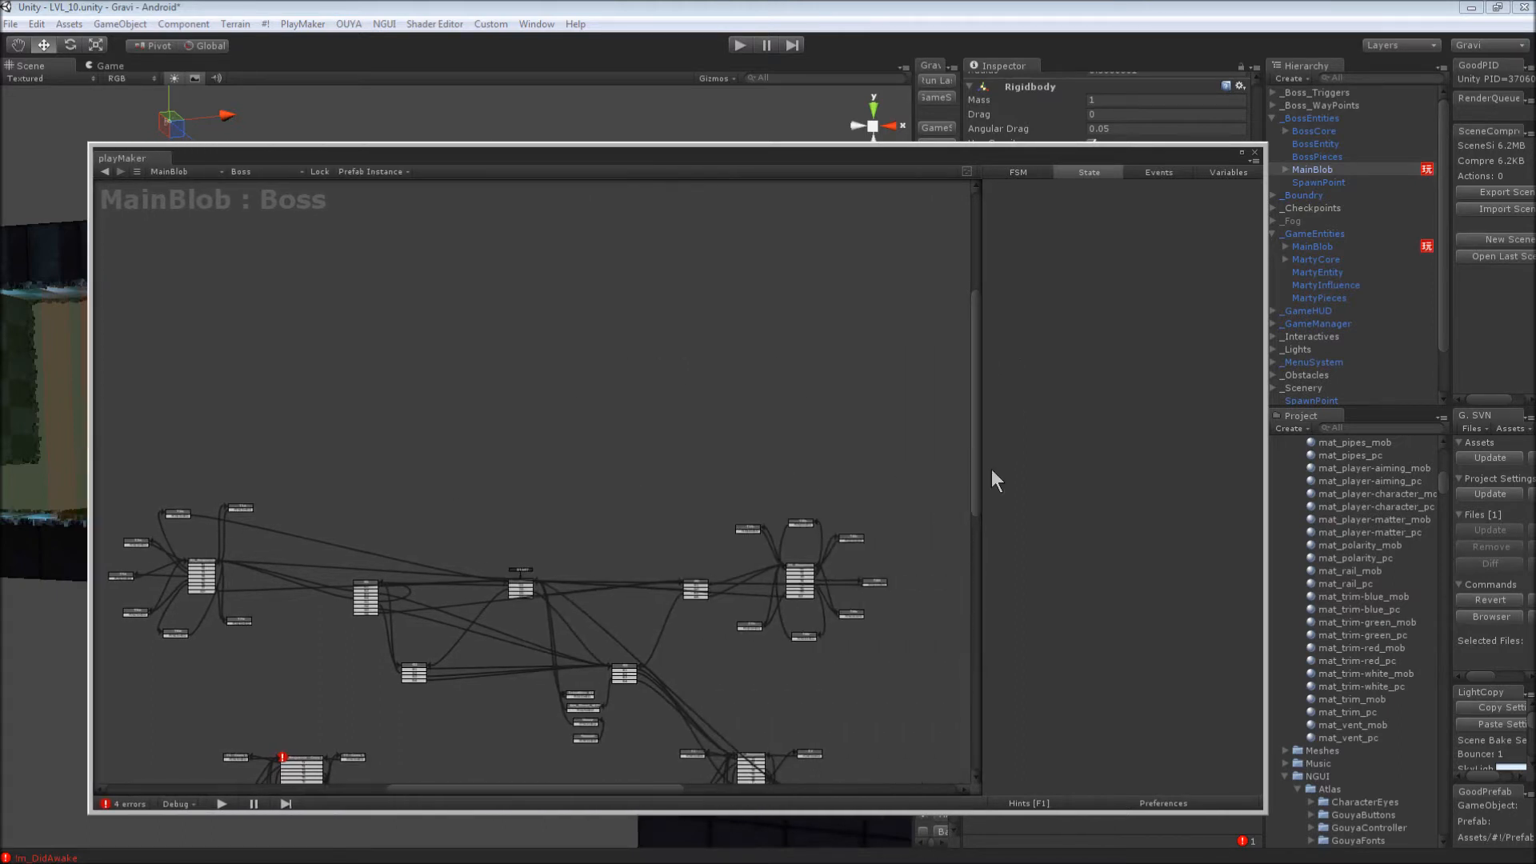
left_click_drag(974, 427, 985, 505)
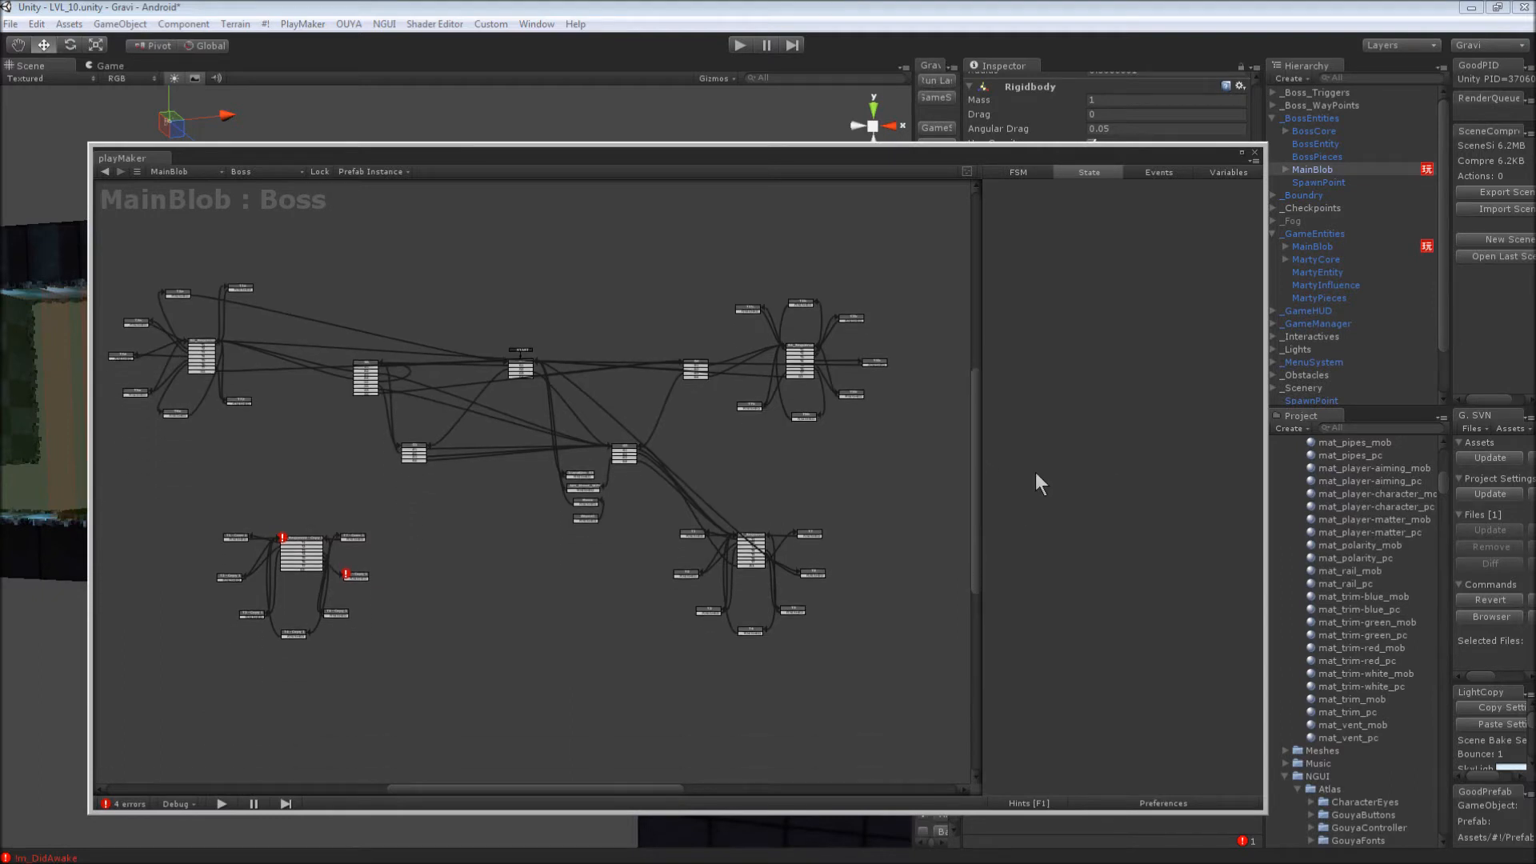
Show the Player state machine of the MainBlob under _GameEntities, narrow the playMaker window, and fit the graph in view
left_click(1327, 250)
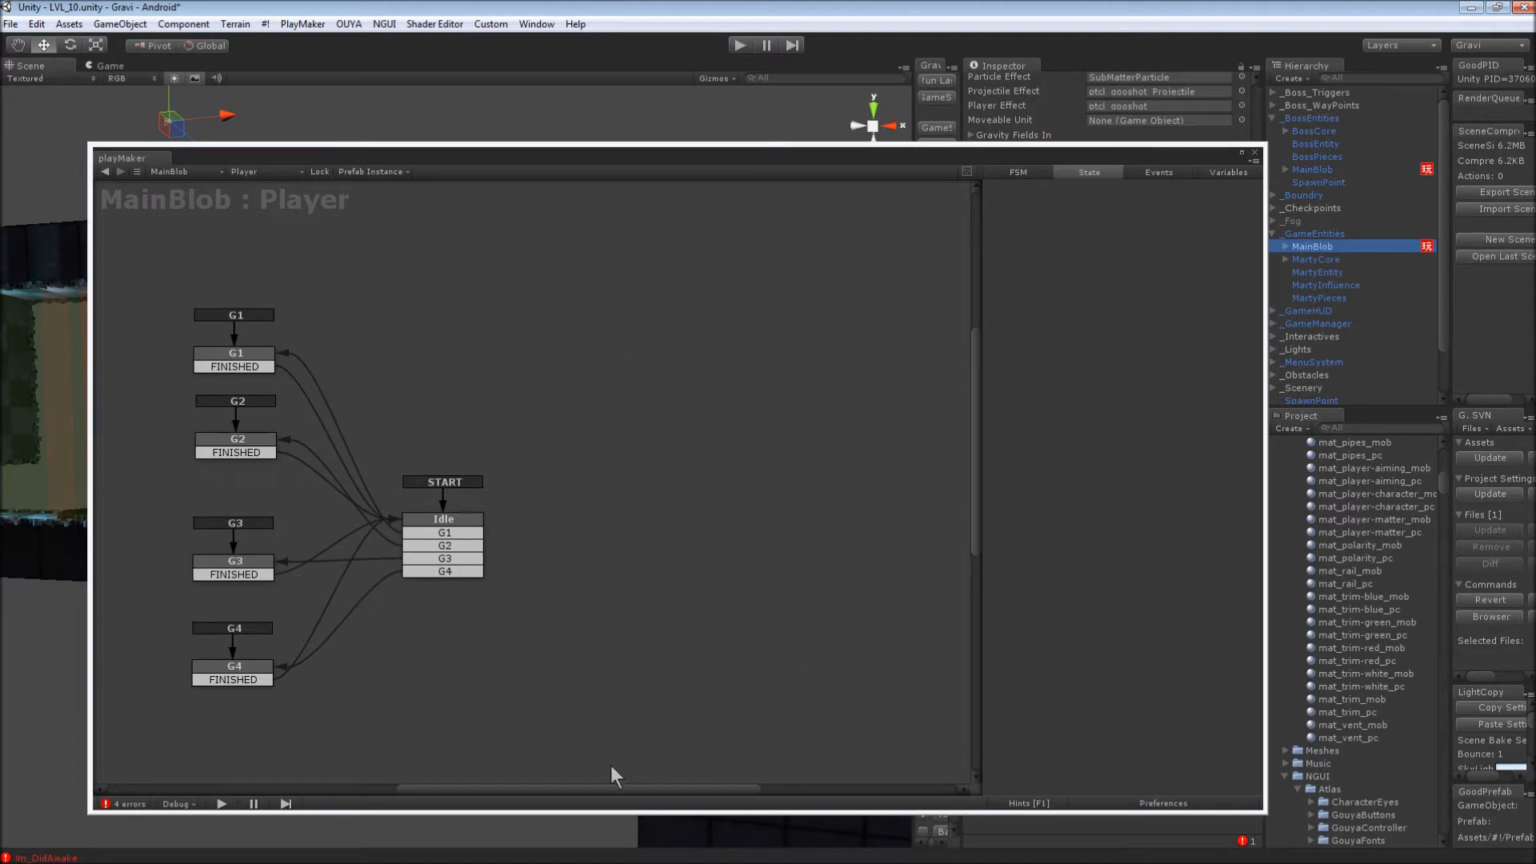
left_click_drag(599, 792, 525, 786)
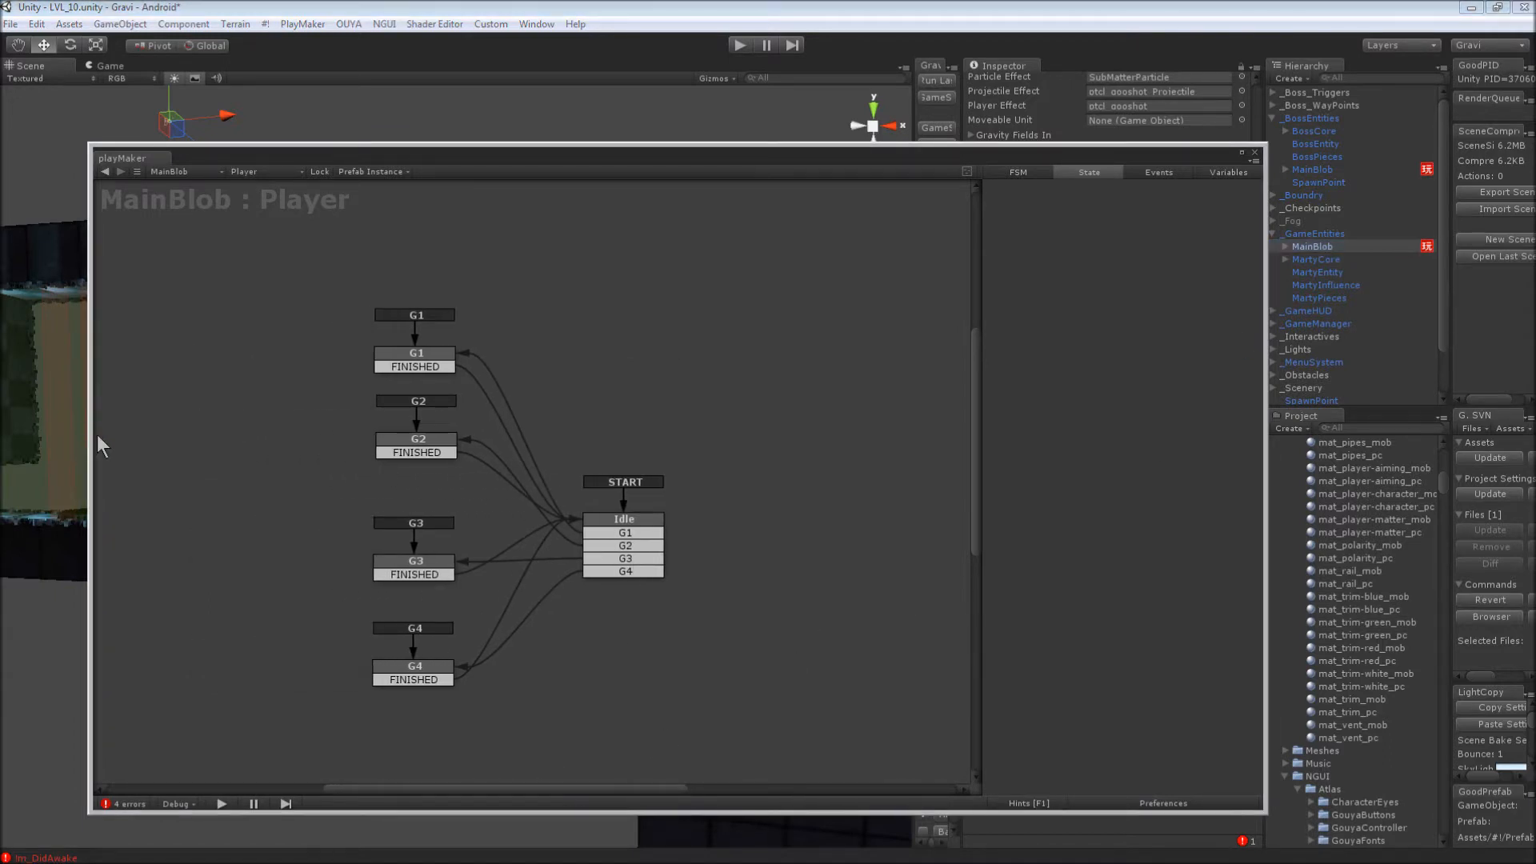
left_click_drag(89, 432, 616, 427)
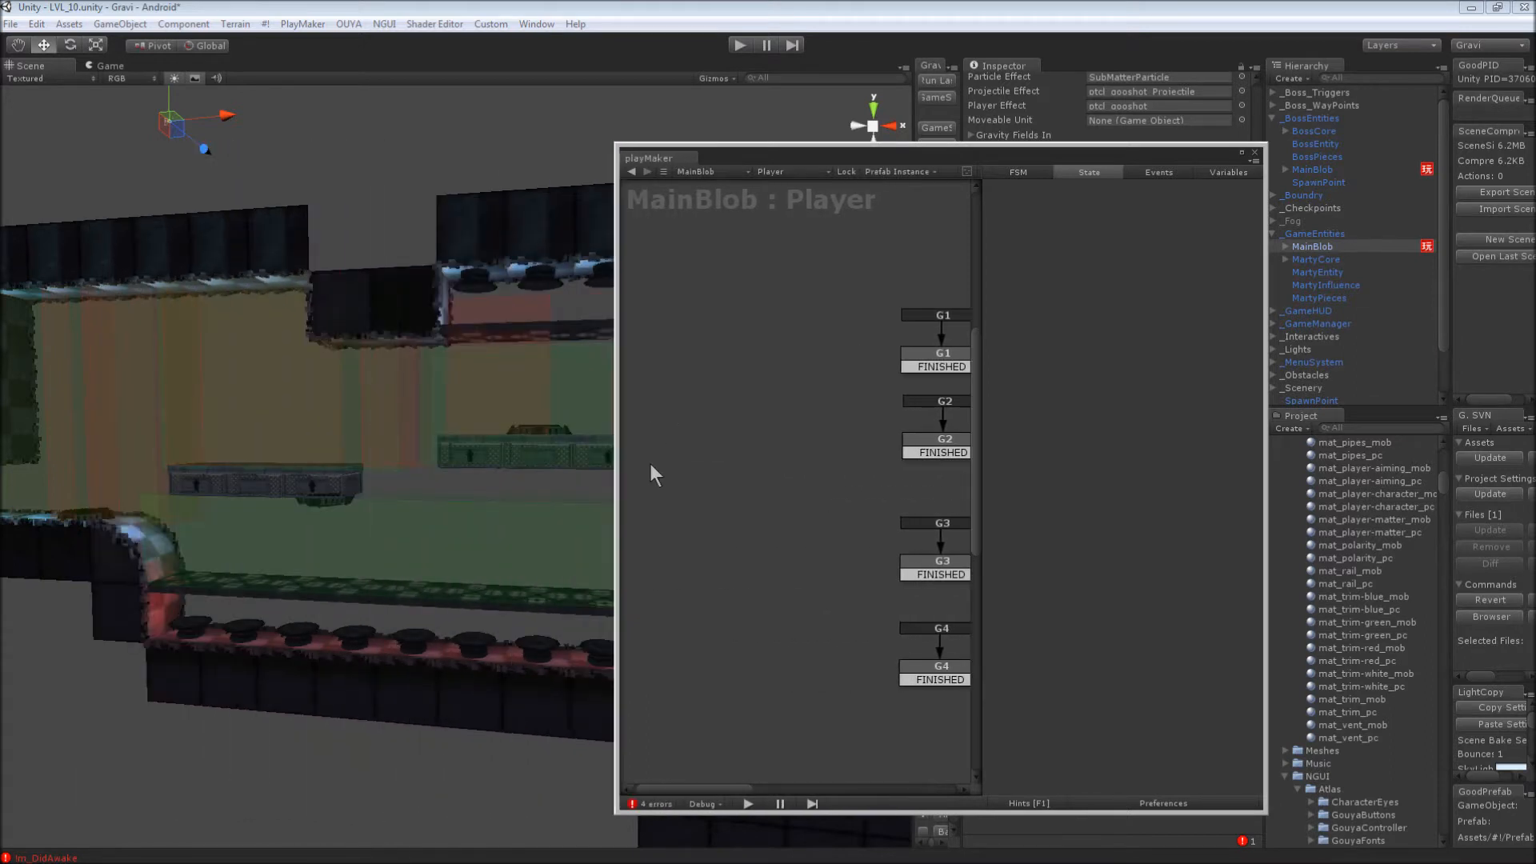
left_click_drag(730, 787, 811, 784)
Run the level in play mode and move the player character left to exercise the Player state machine
left_click(737, 46)
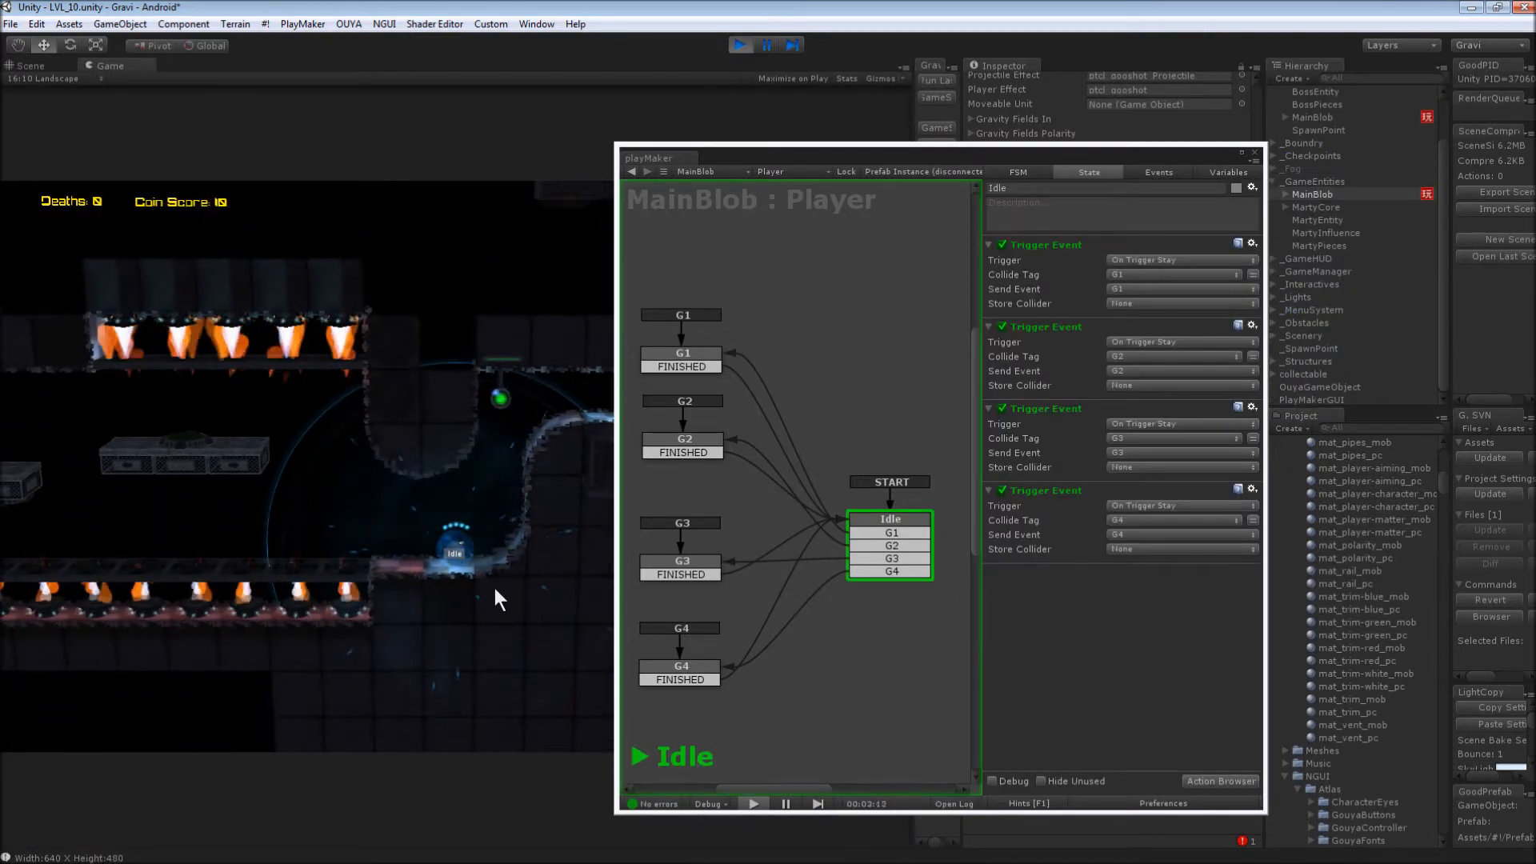
key("a")
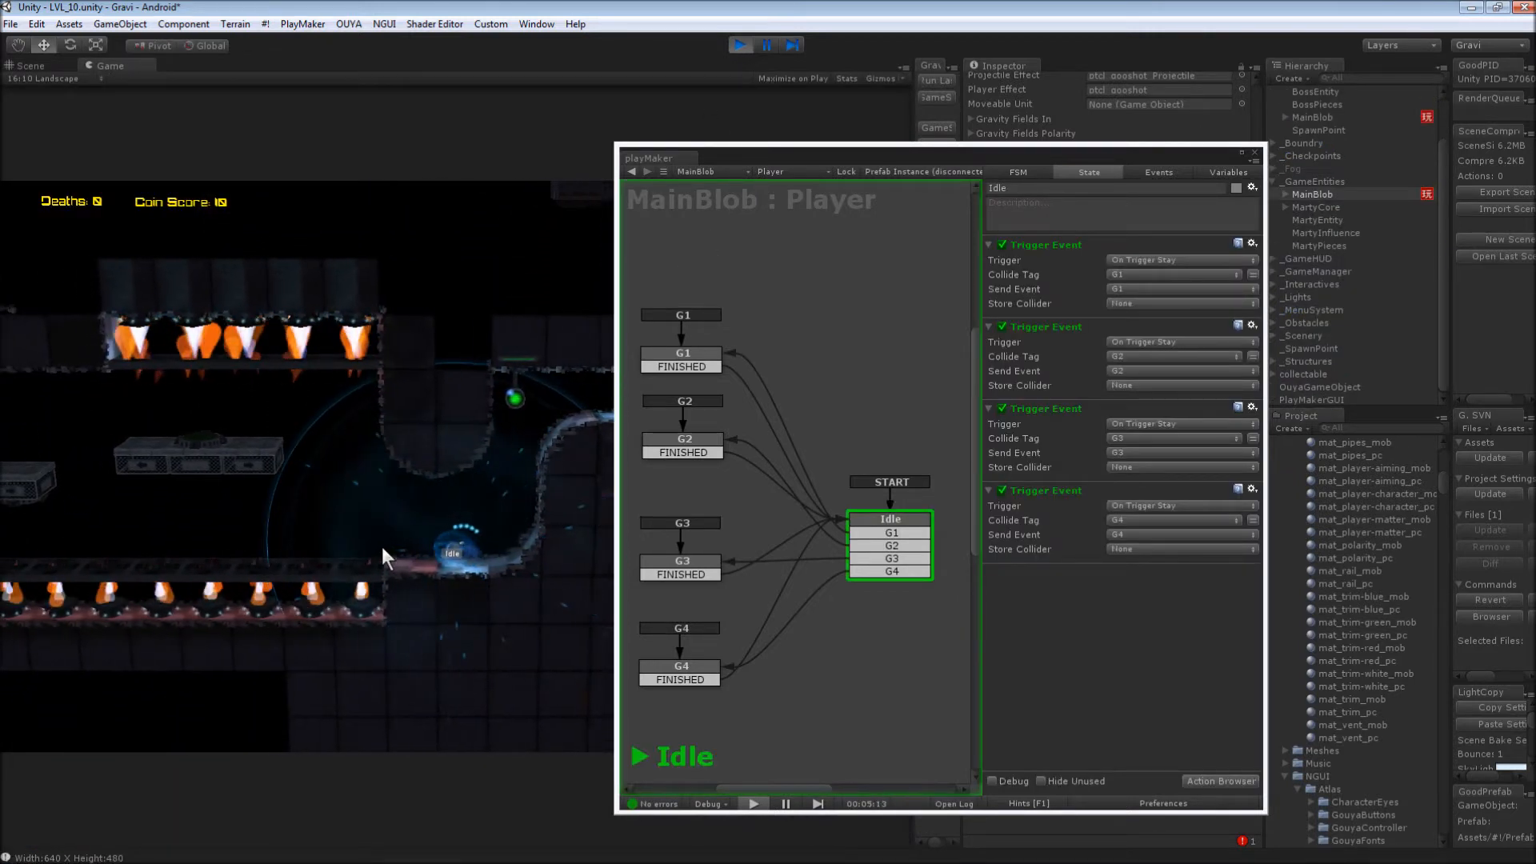
key("a")
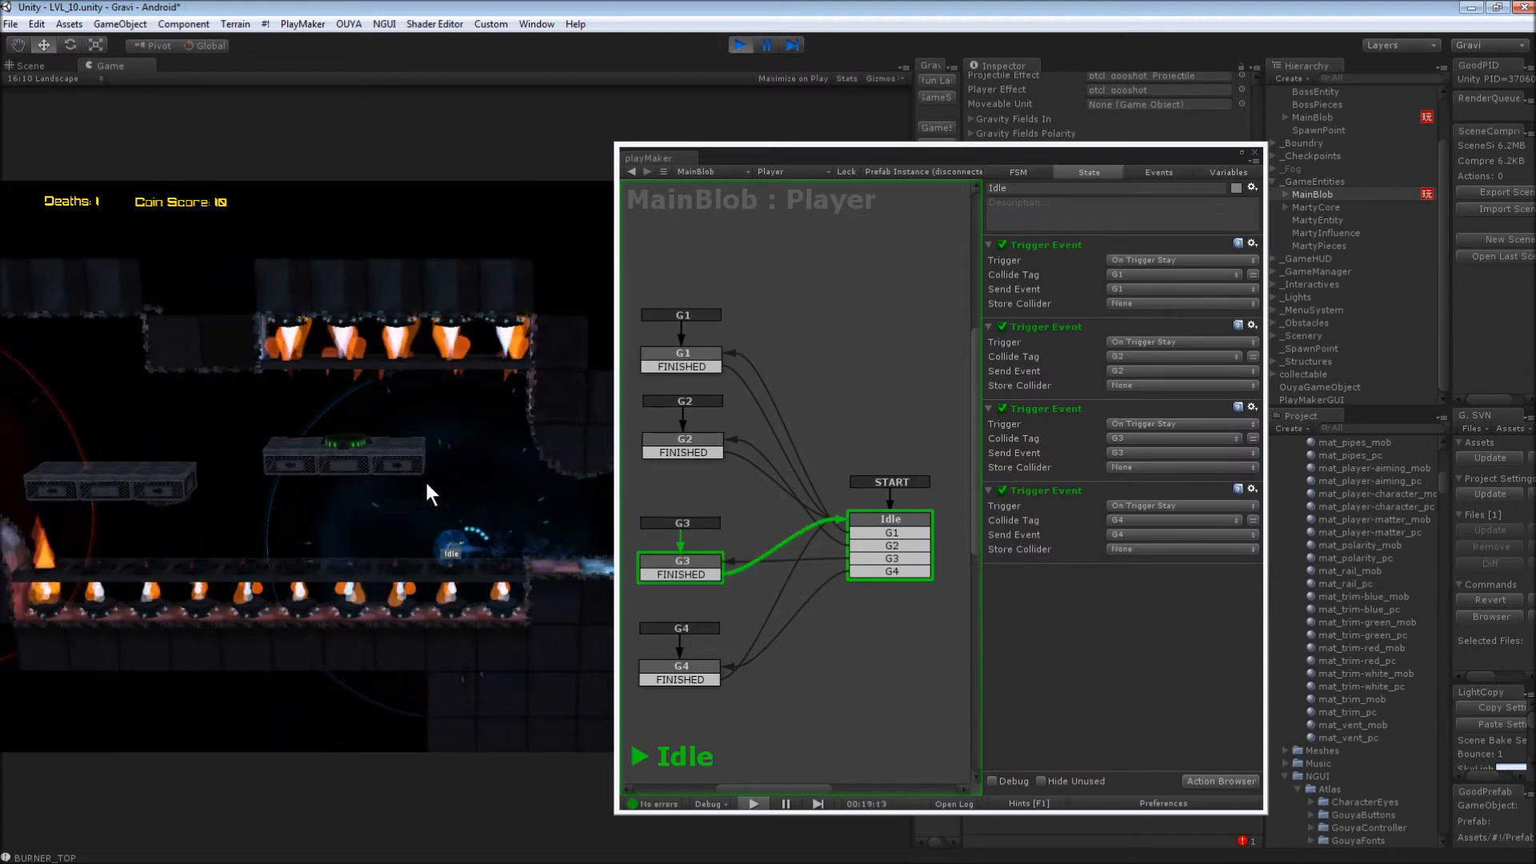
Pause the running game and examine the trigger zones around the player in the Scene view
left_click(767, 46)
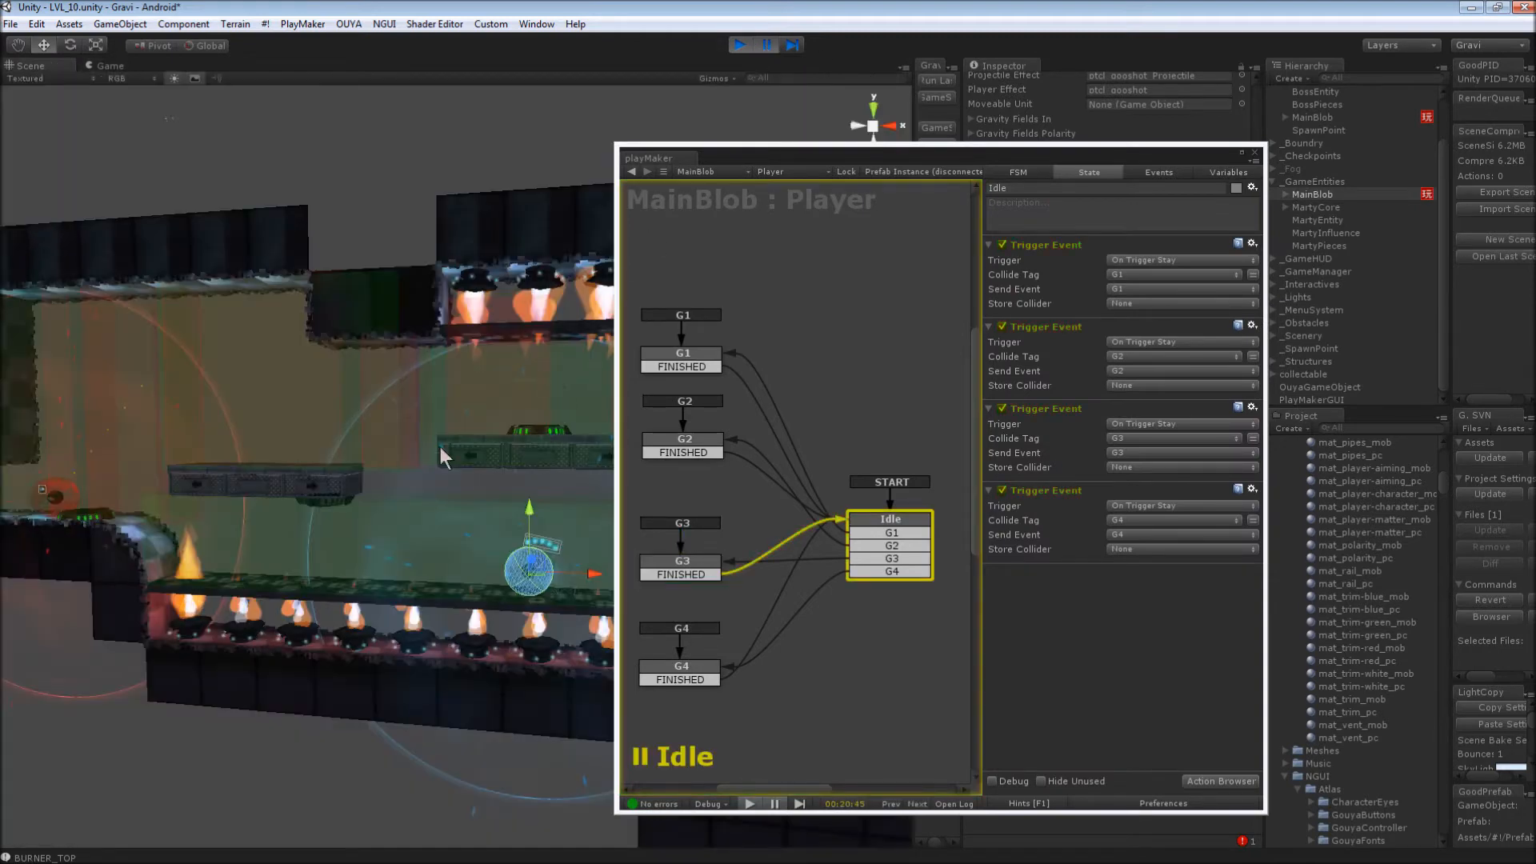
middle_click_drag(395, 515, 288, 478)
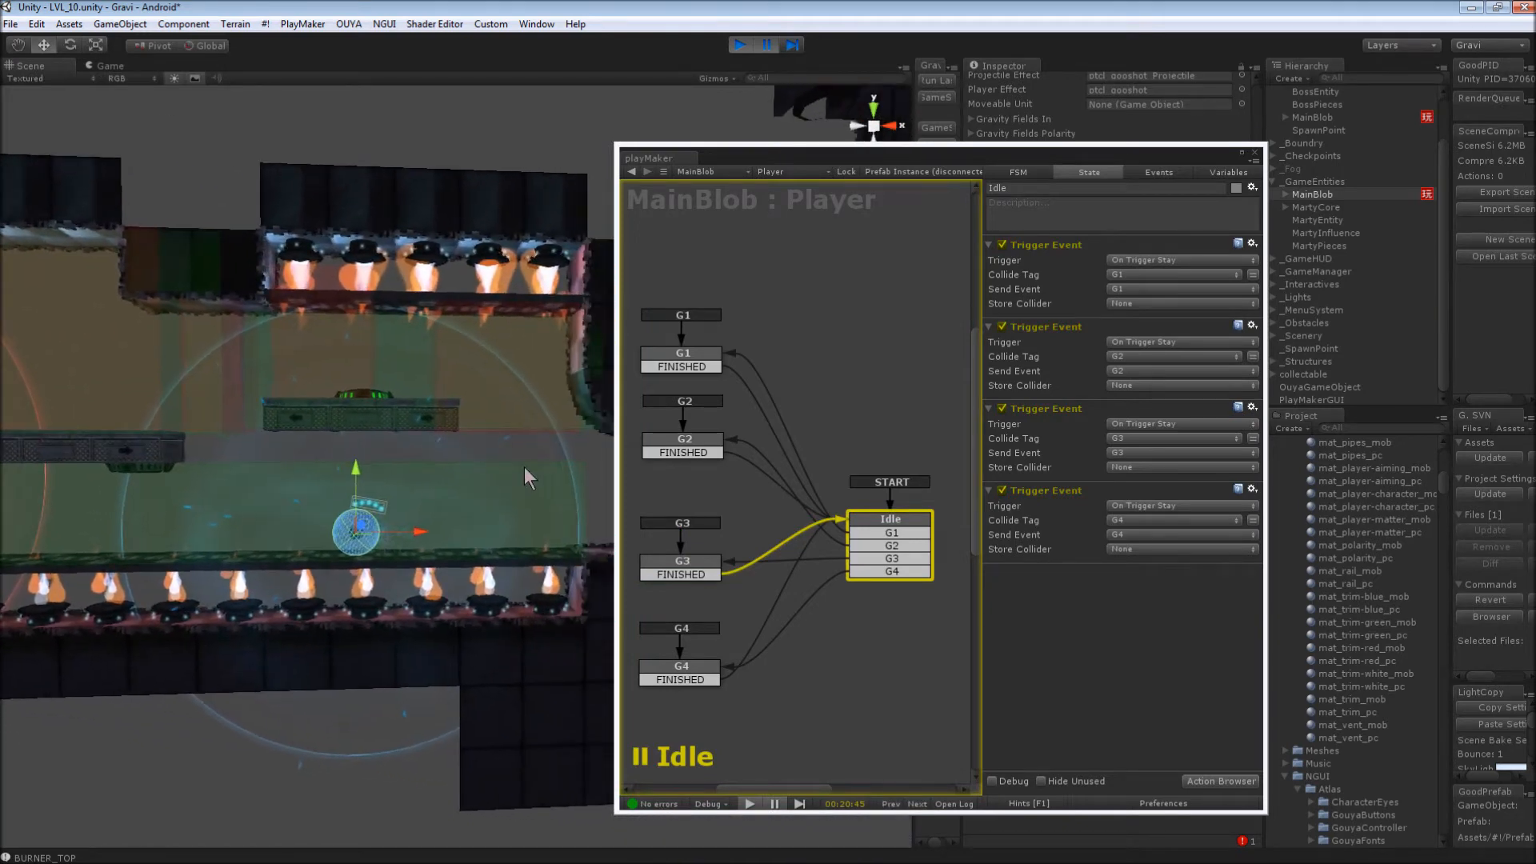
middle_click_drag(122, 458, 218, 456)
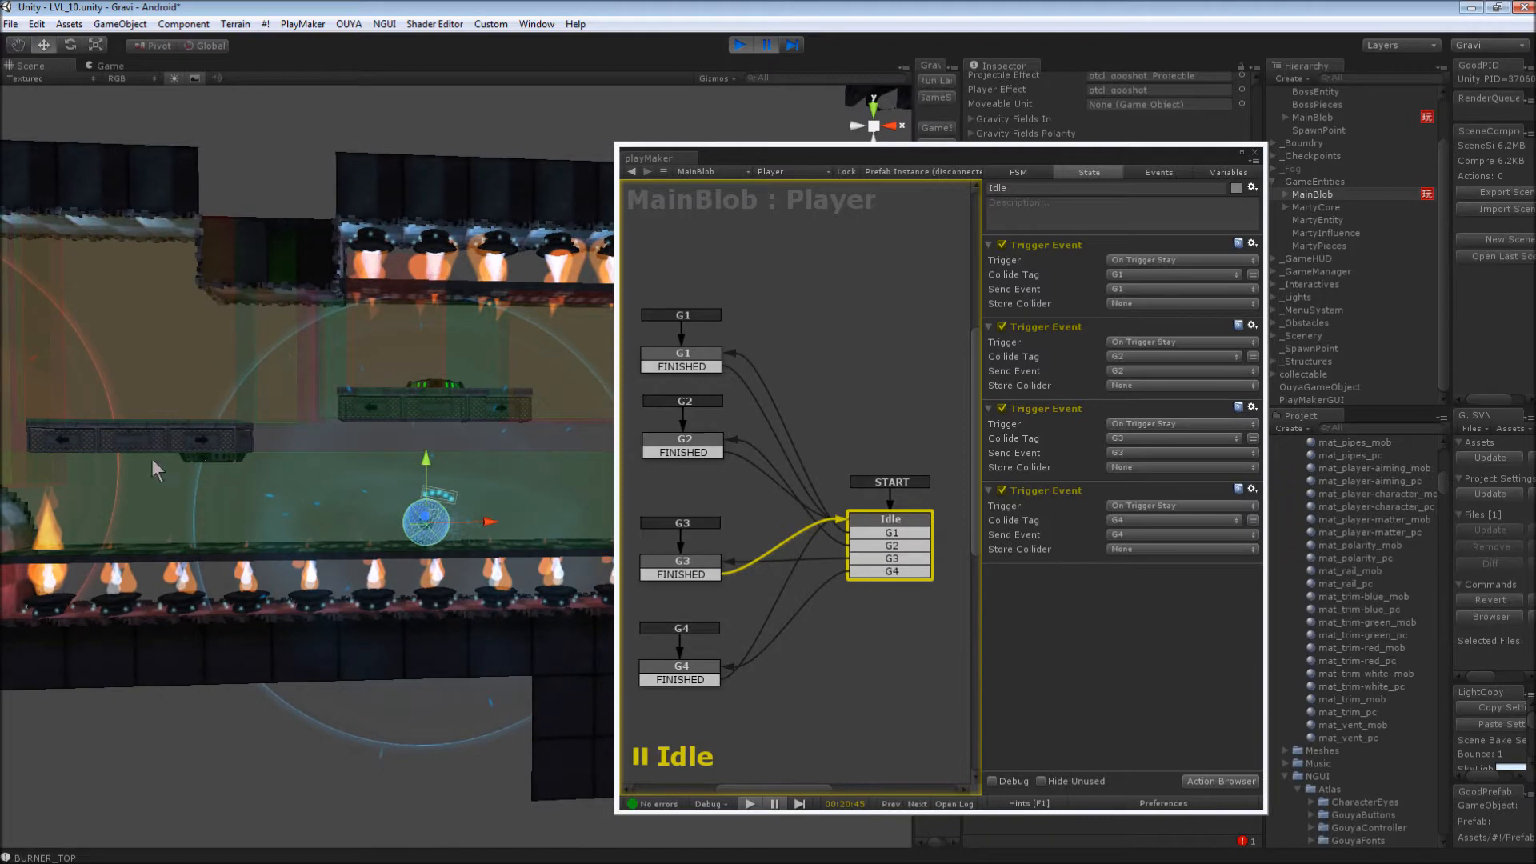
middle_click_drag(497, 478, 435, 502)
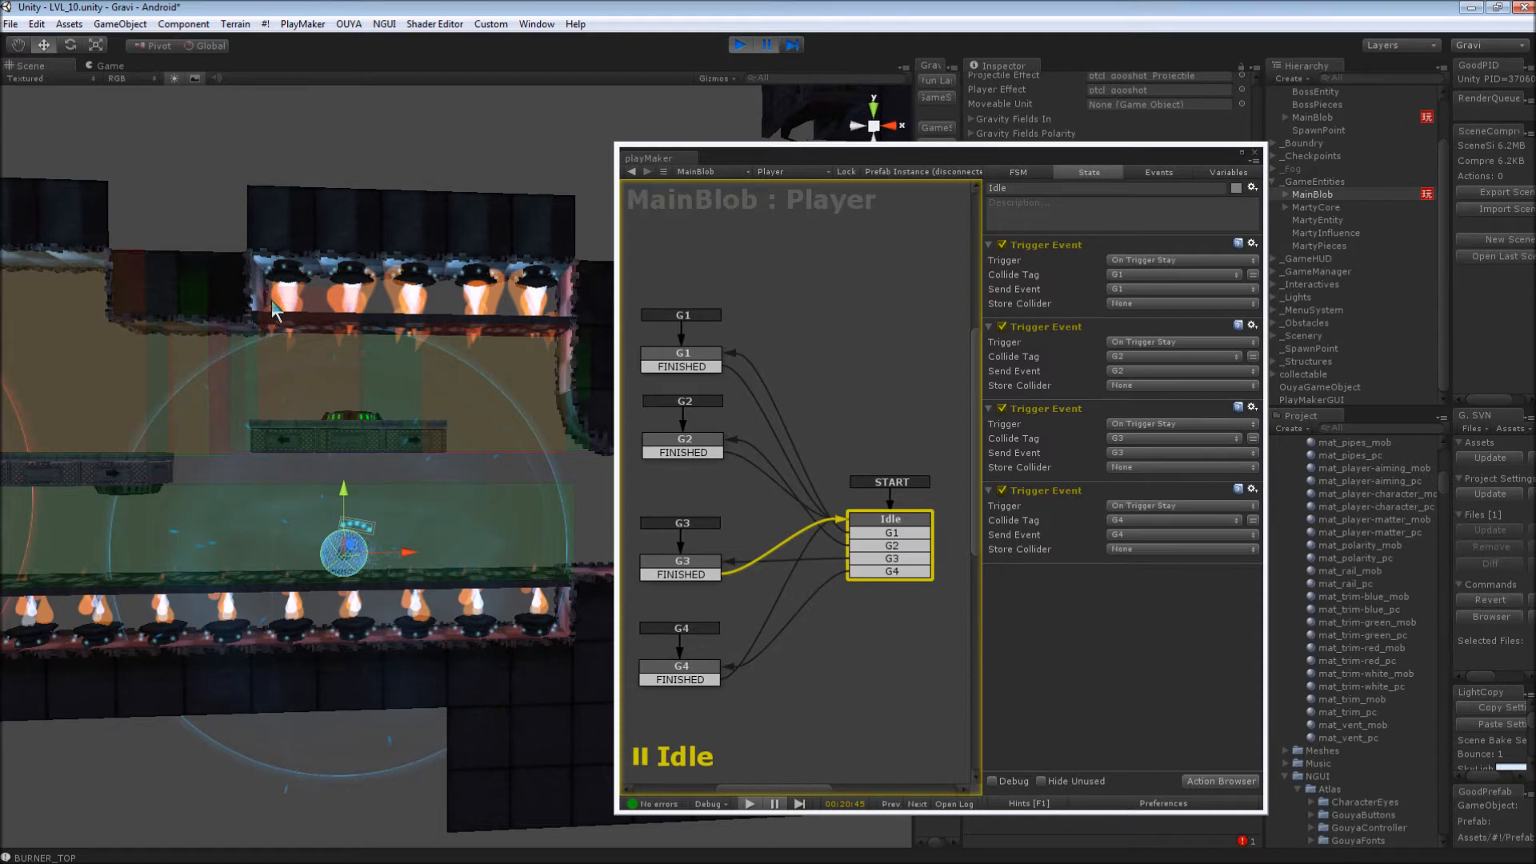
middle_click_drag(227, 582, 454, 584, "alt")
middle_click_drag(376, 537, 220, 549, "alt")
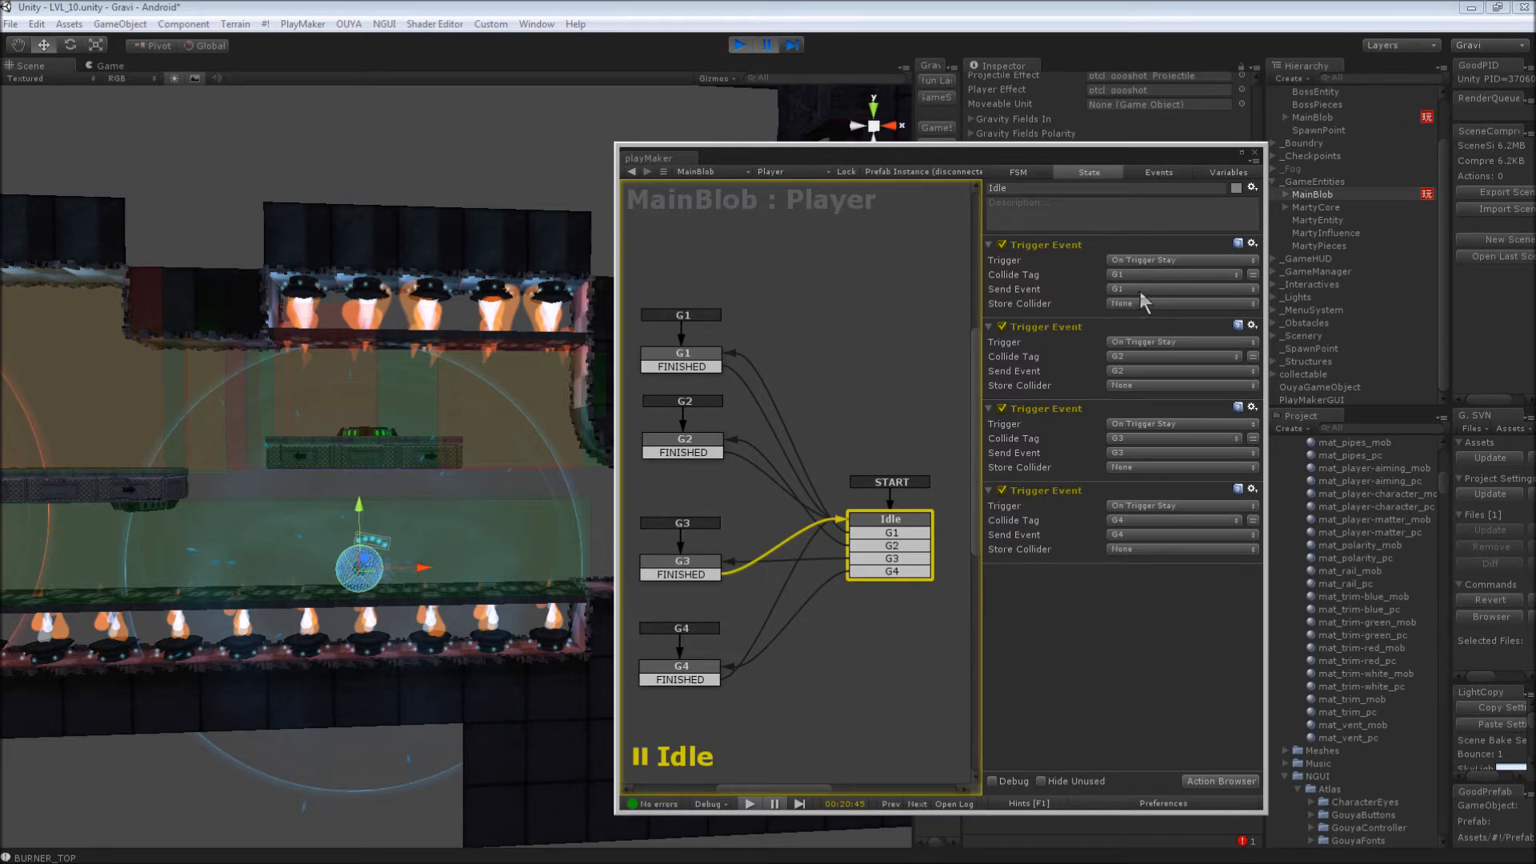
Inspect the actions of the G1, G2, G4 and Idle states in the Player state machine, including the Send Message string
left_click(688, 361)
left_click(694, 444)
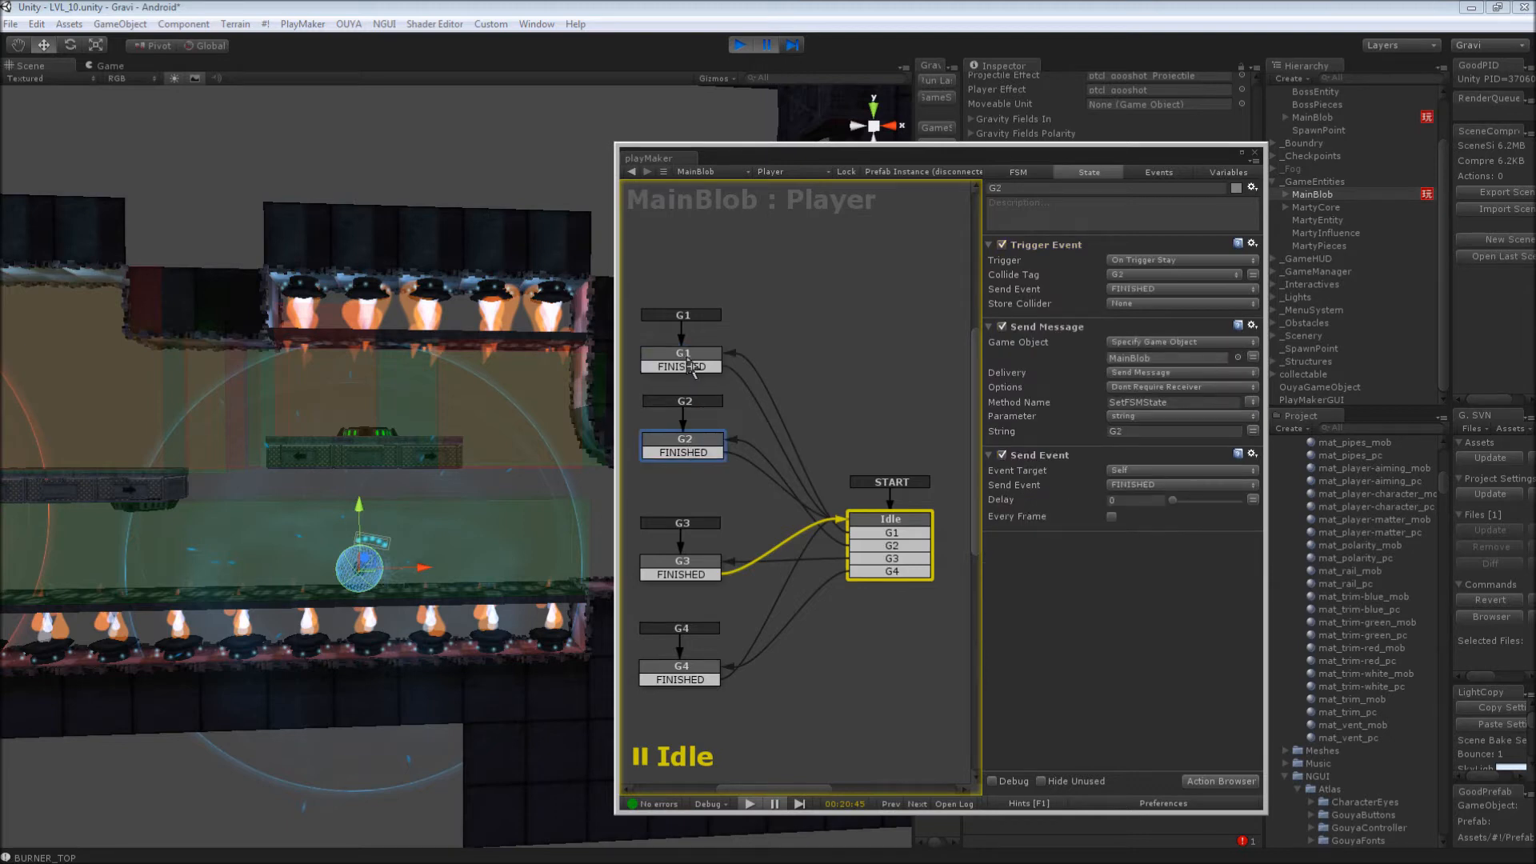
left_click(694, 361)
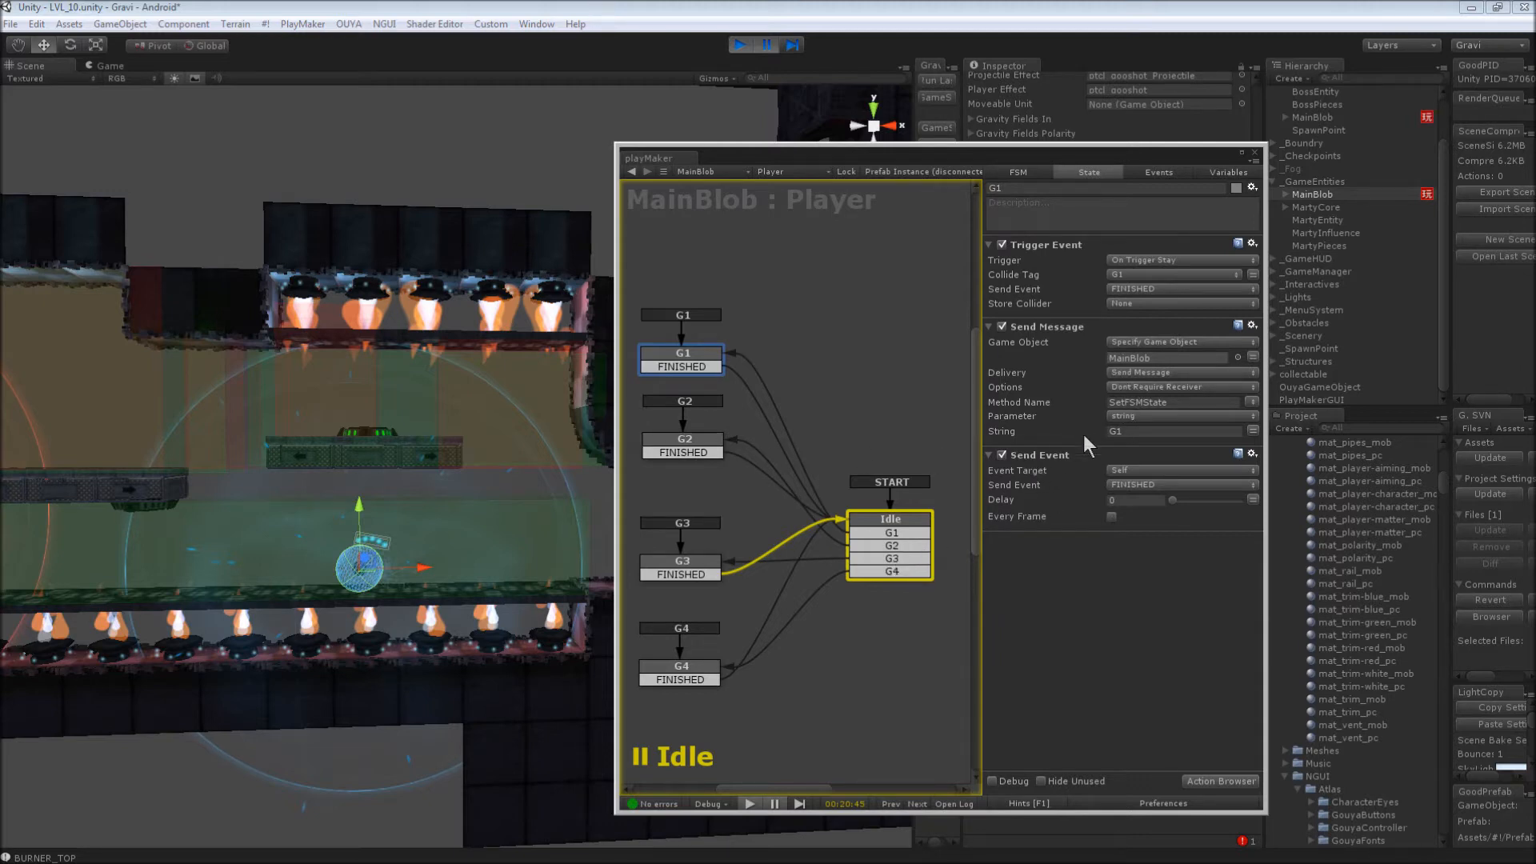
left_click(1143, 432)
left_click(681, 437)
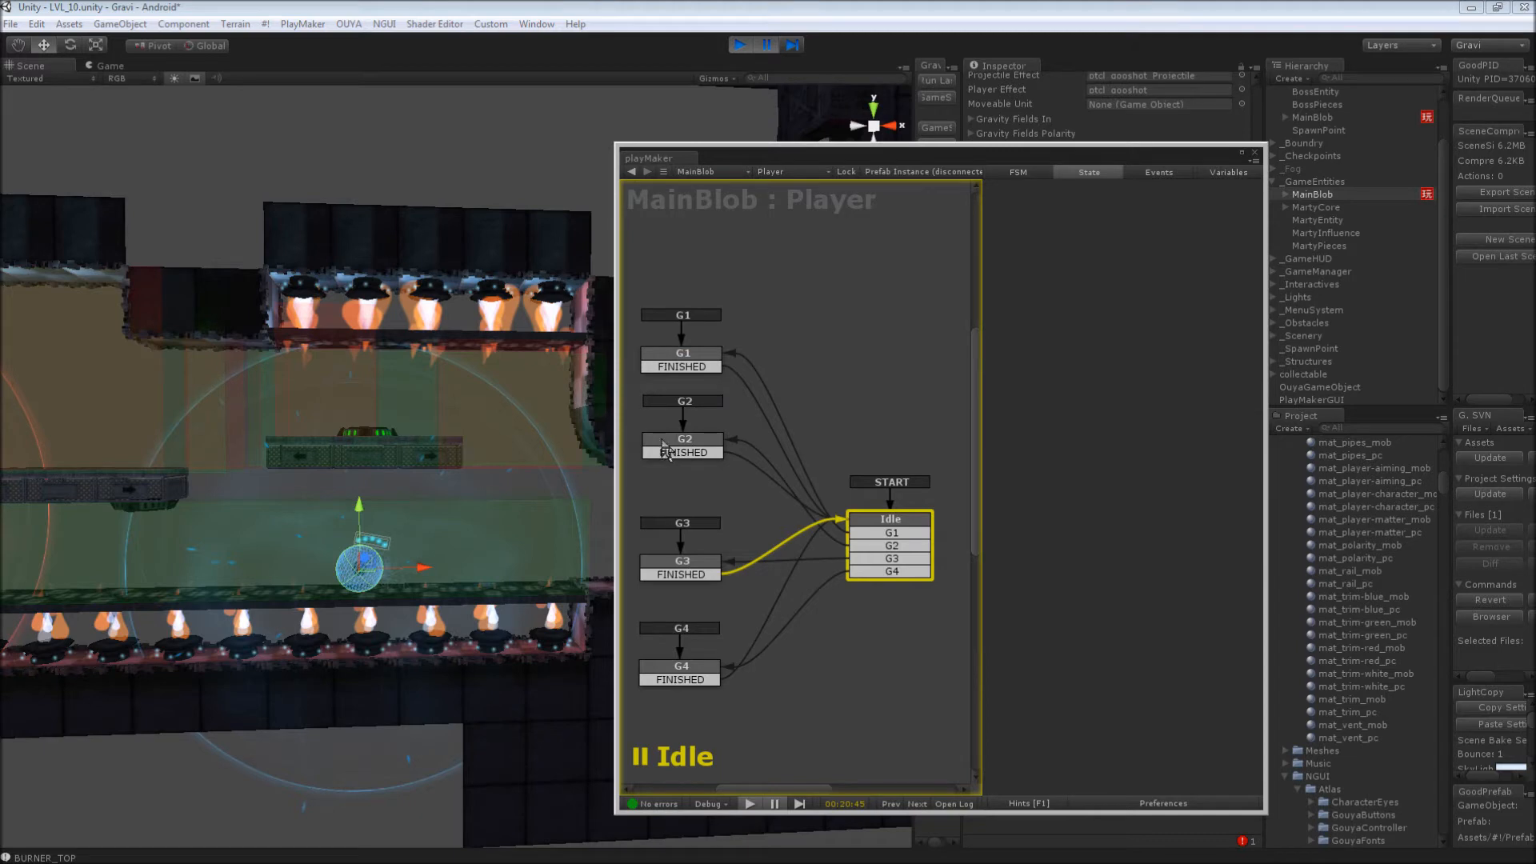
left_click(666, 444)
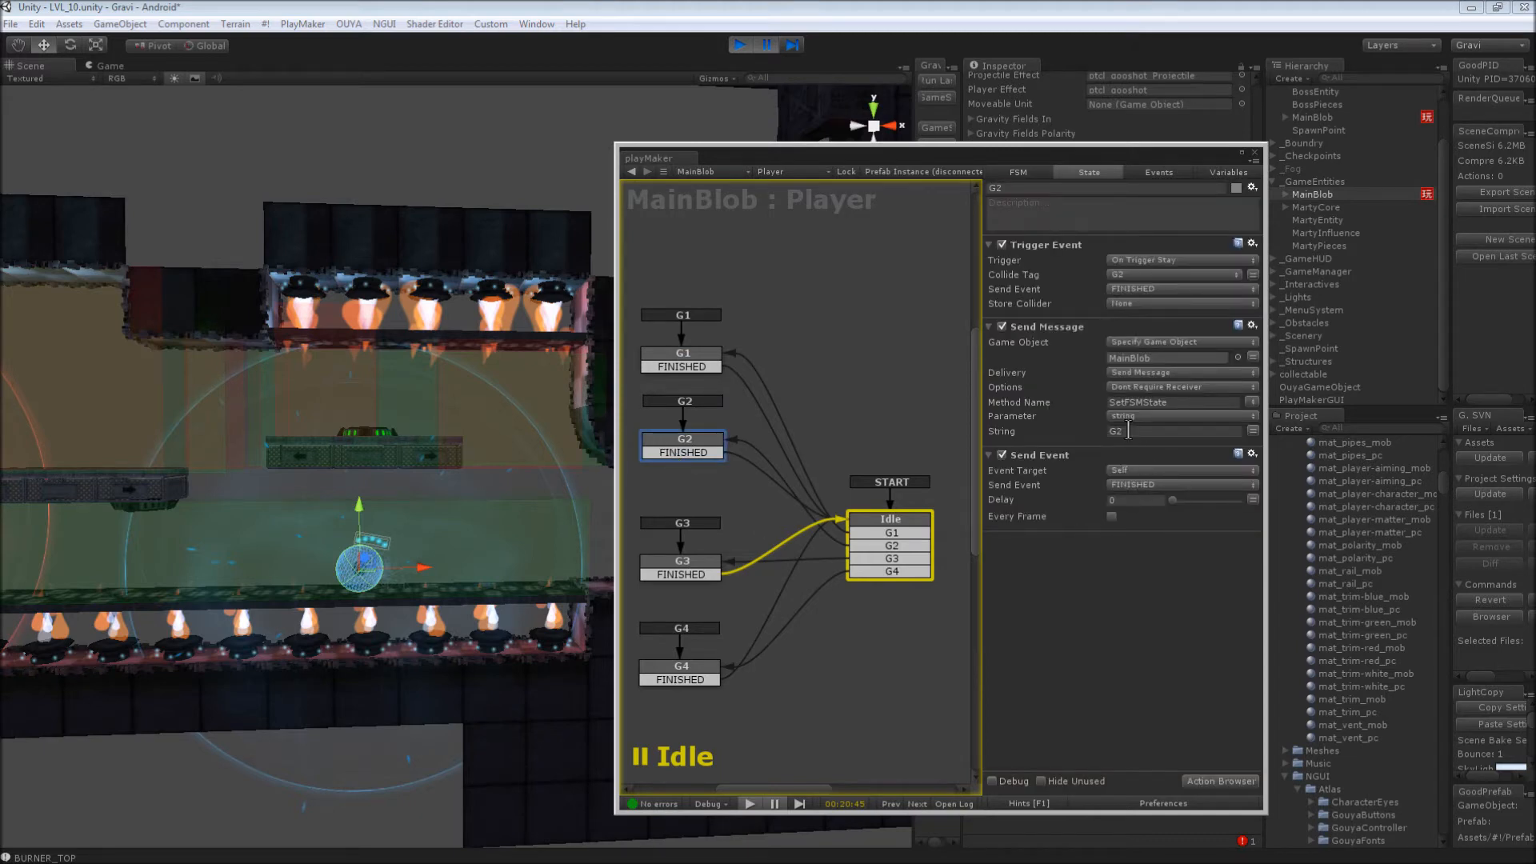
left_click(683, 359)
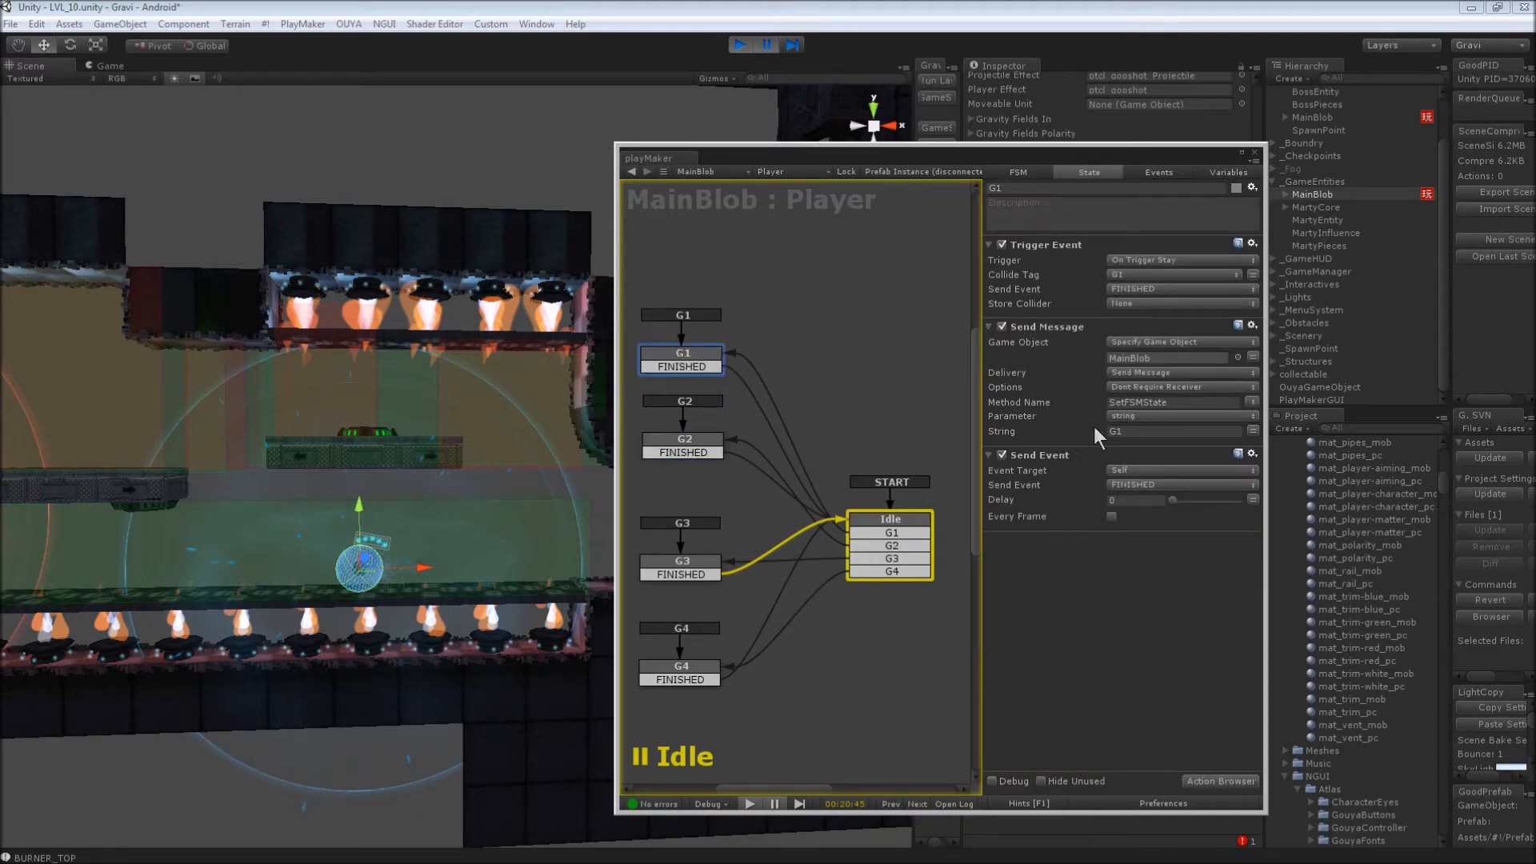
left_click(675, 674)
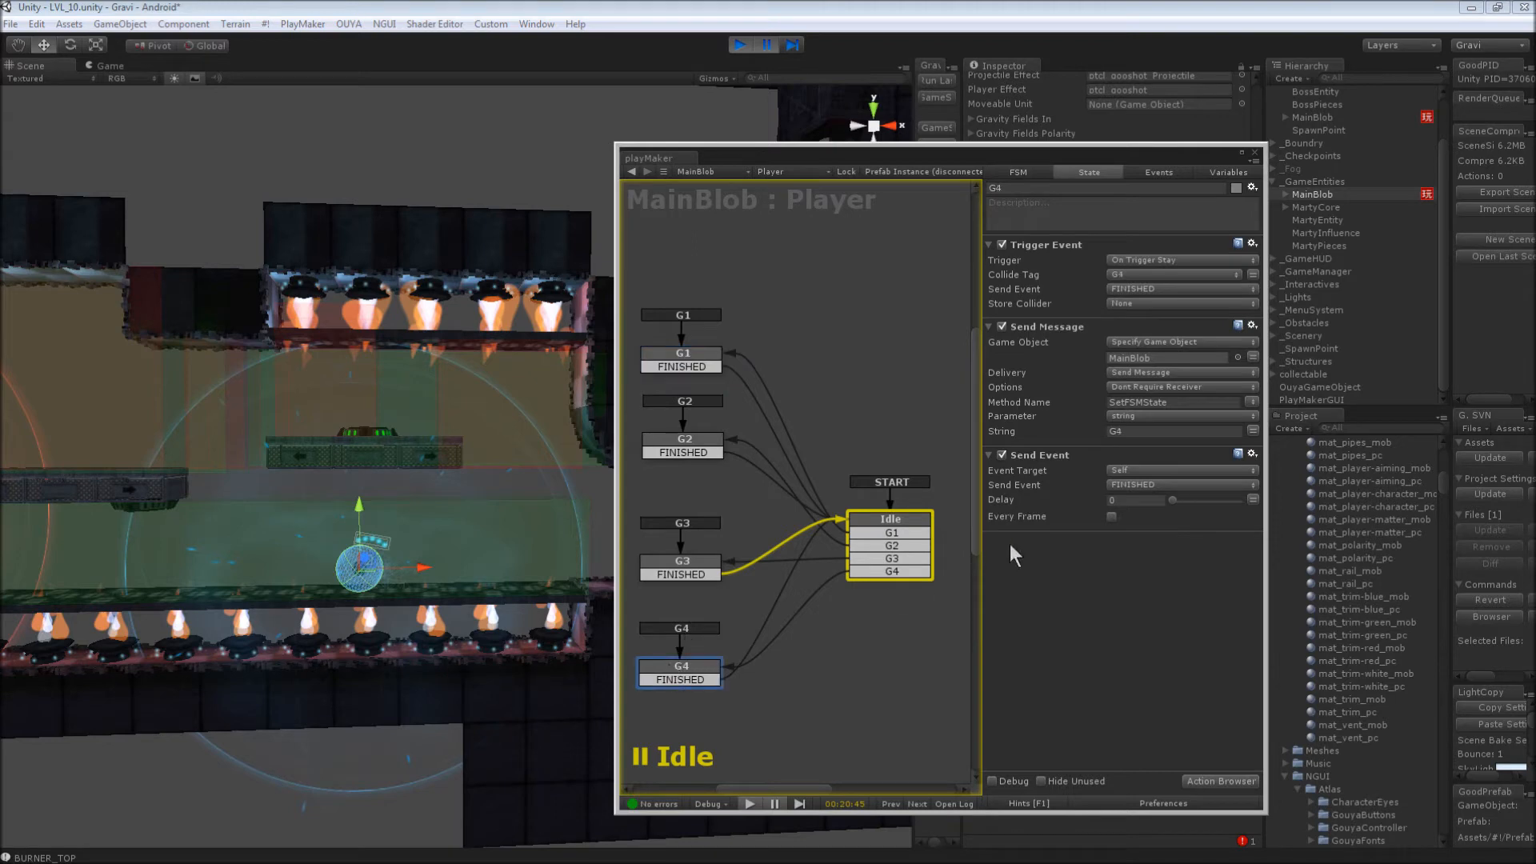
left_click(909, 529)
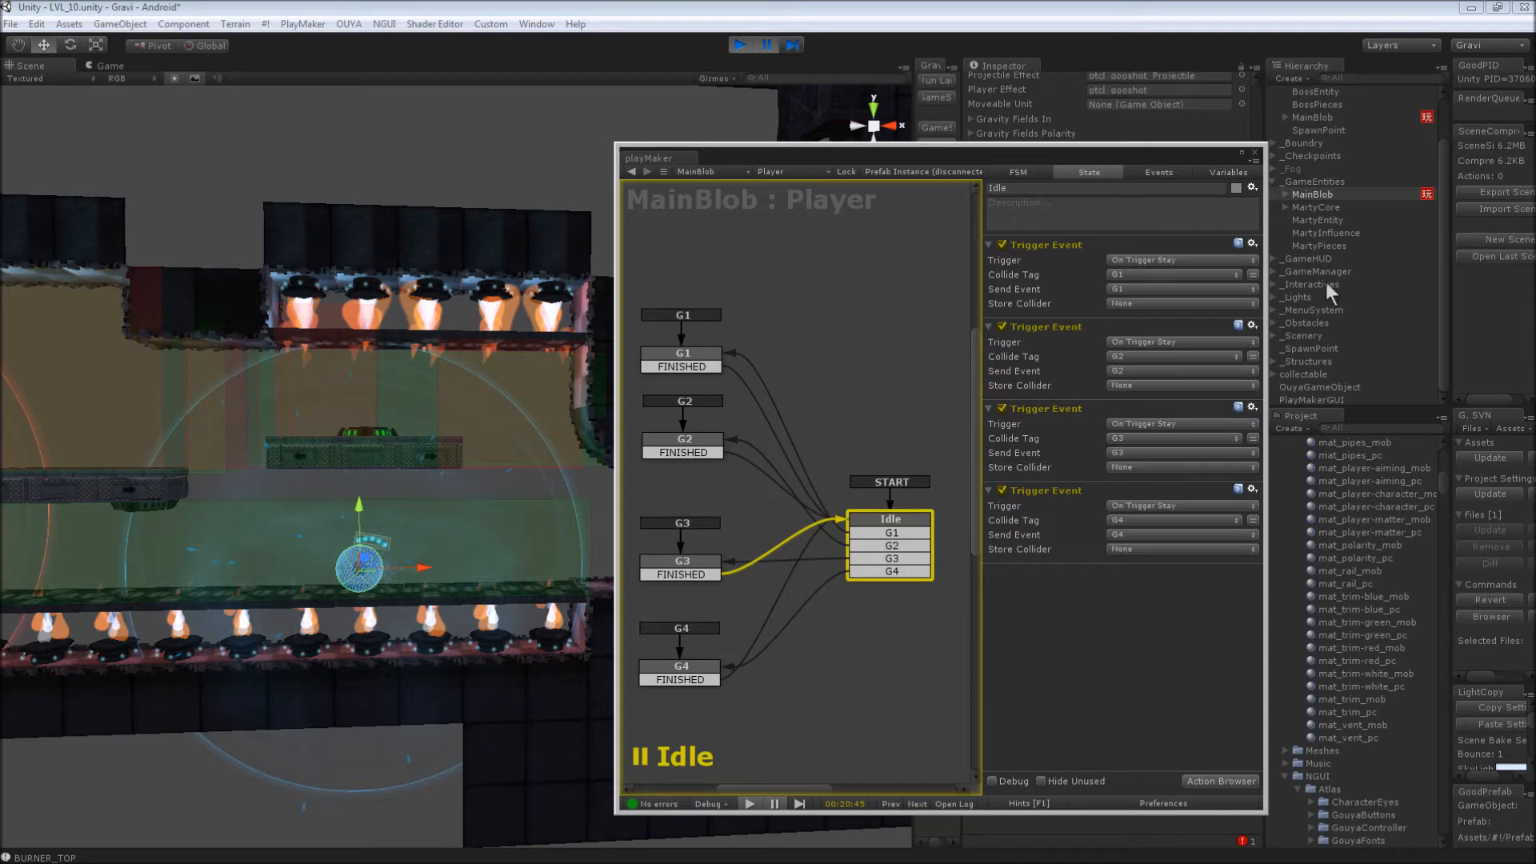
Open the boss MainBlob's state machine and inspect the trigger events of its Idle state
left_click(1333, 118)
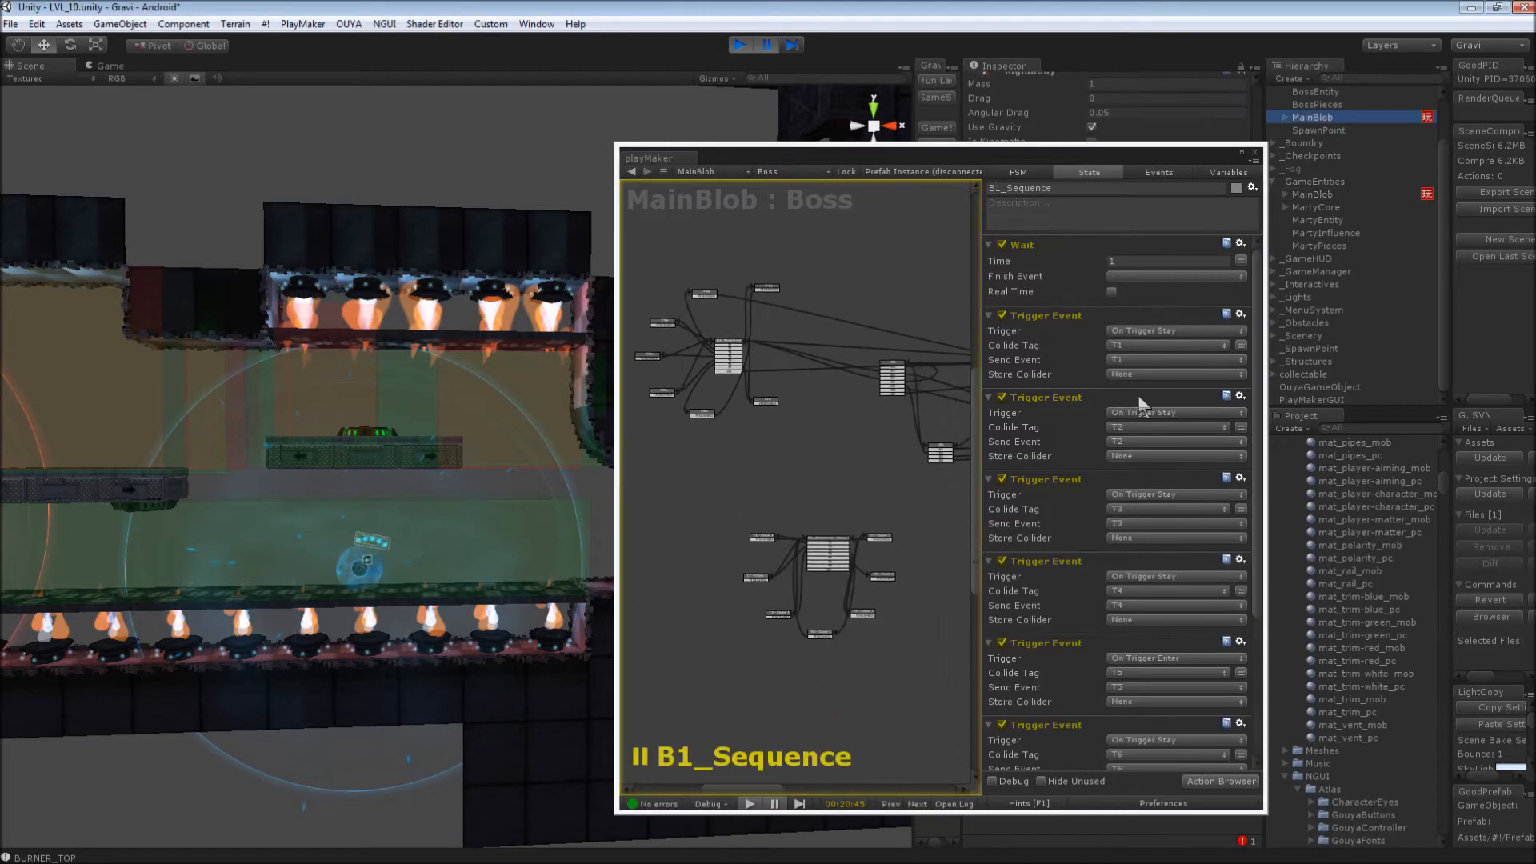
left_click_drag(756, 789, 823, 770)
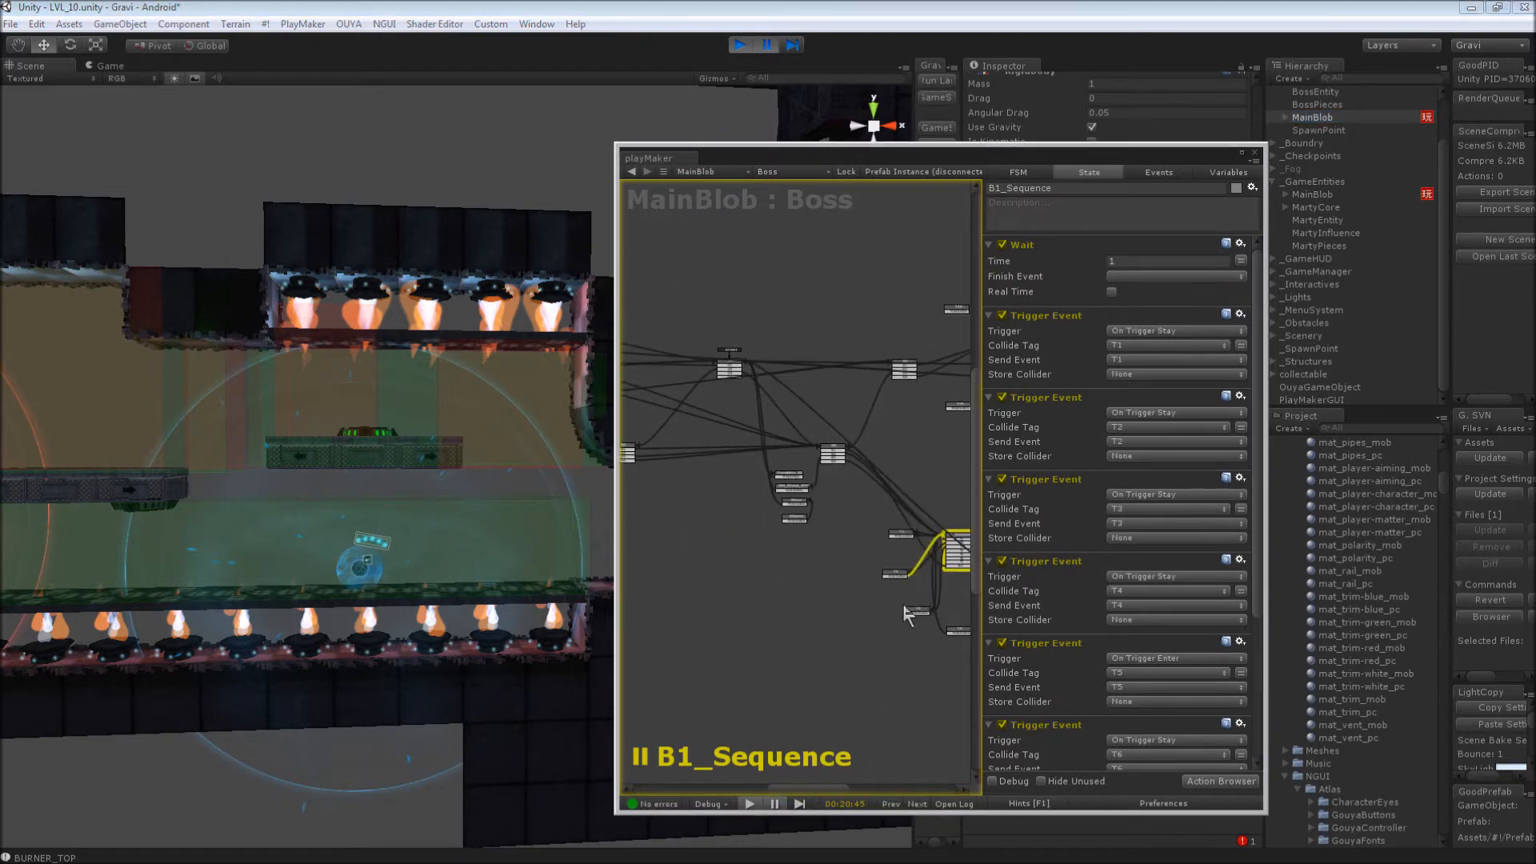
scroll(848, 446, "up", 5)
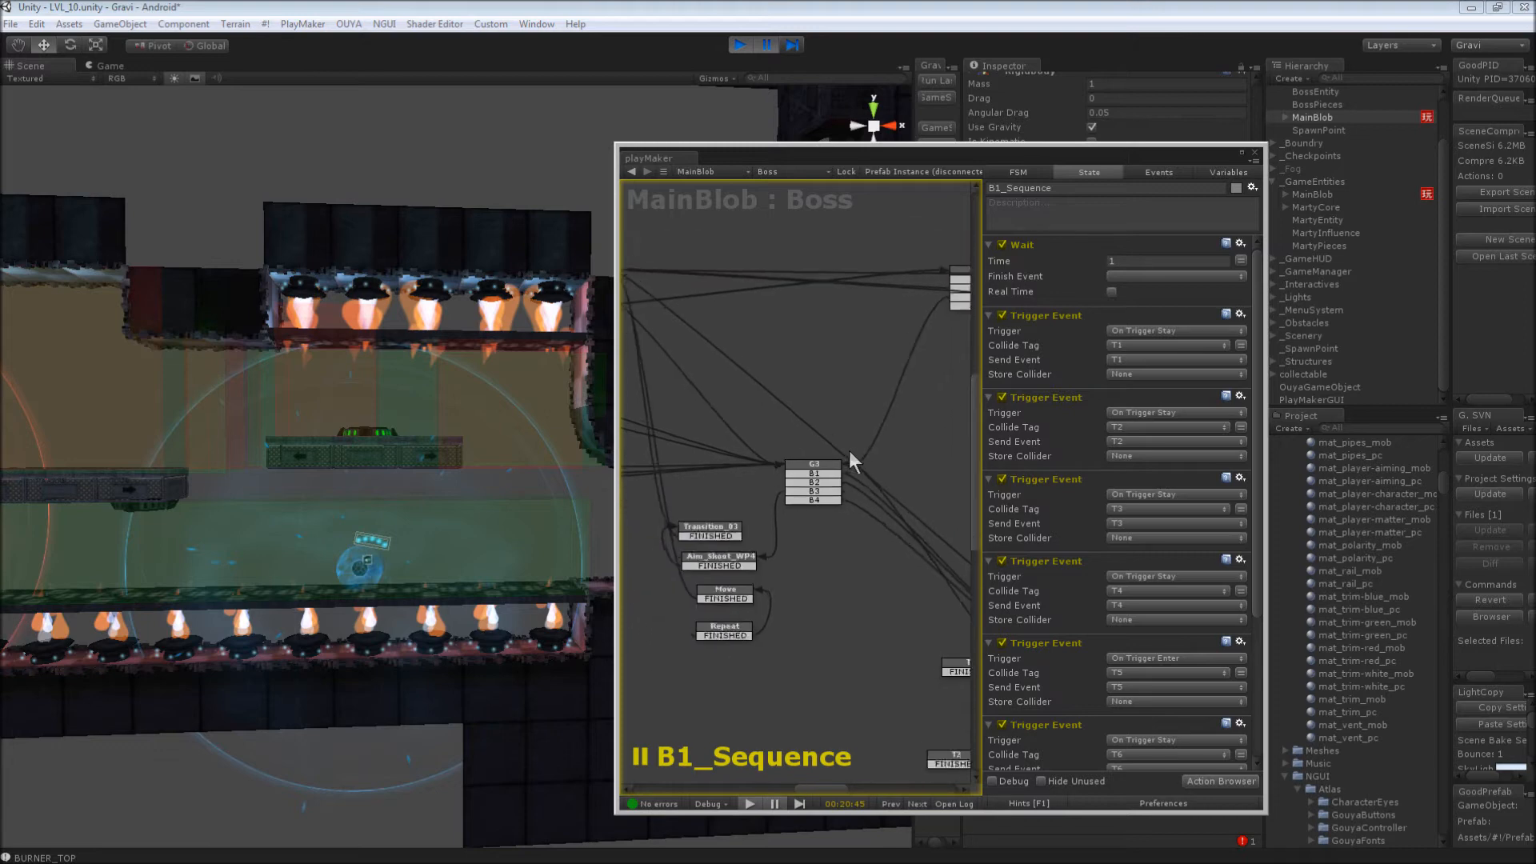
left_click_drag(792, 785, 761, 776)
scroll(790, 339, "up", 5)
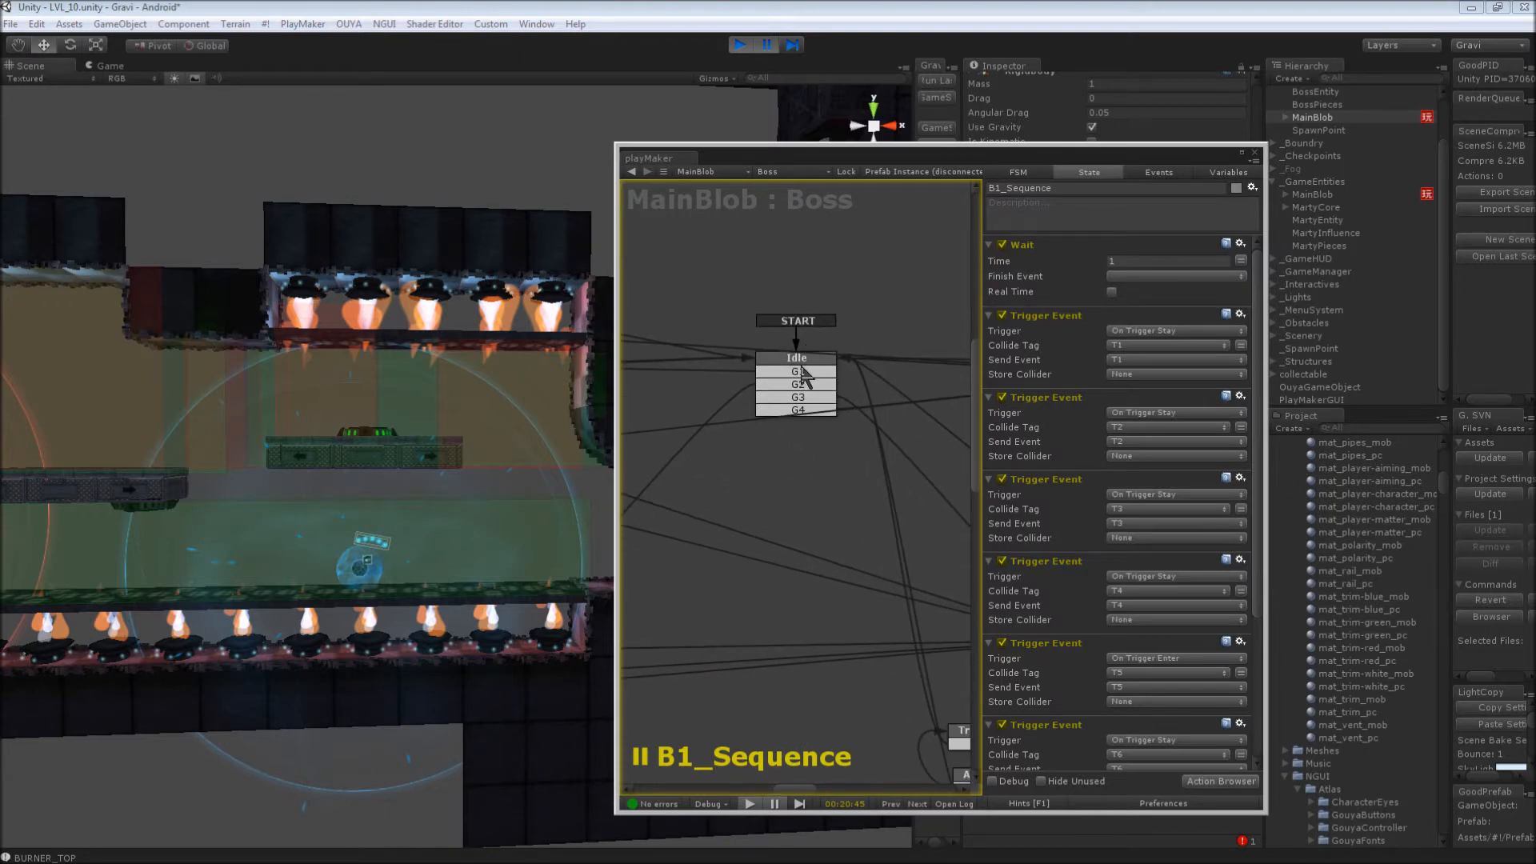
left_click(803, 367)
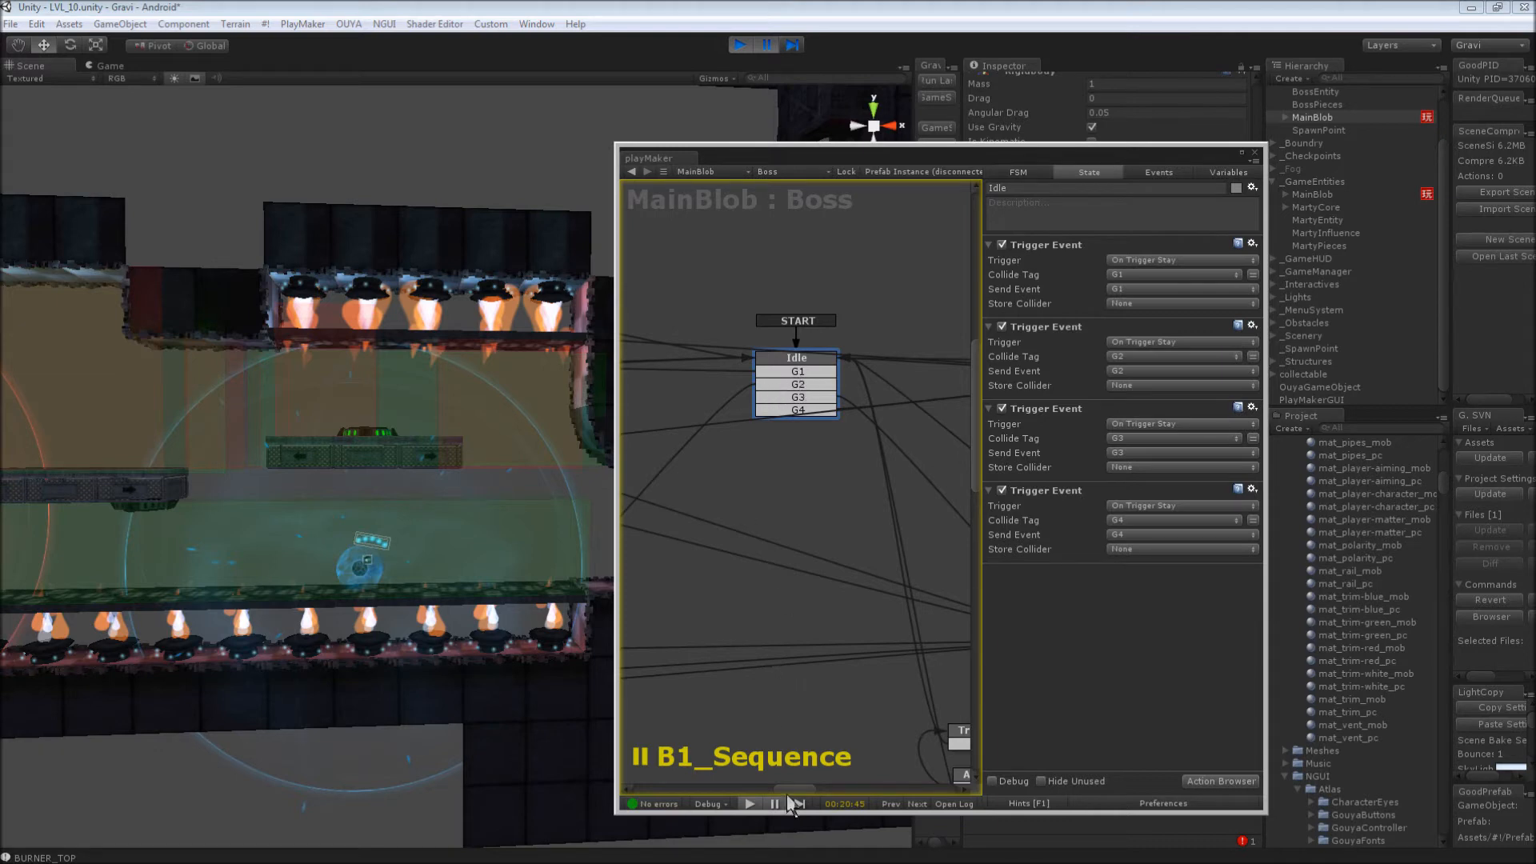
Inspect the trigger events of the Boss state machine's G1 state and highlight its G3 transition
left_click_drag(798, 787, 749, 782)
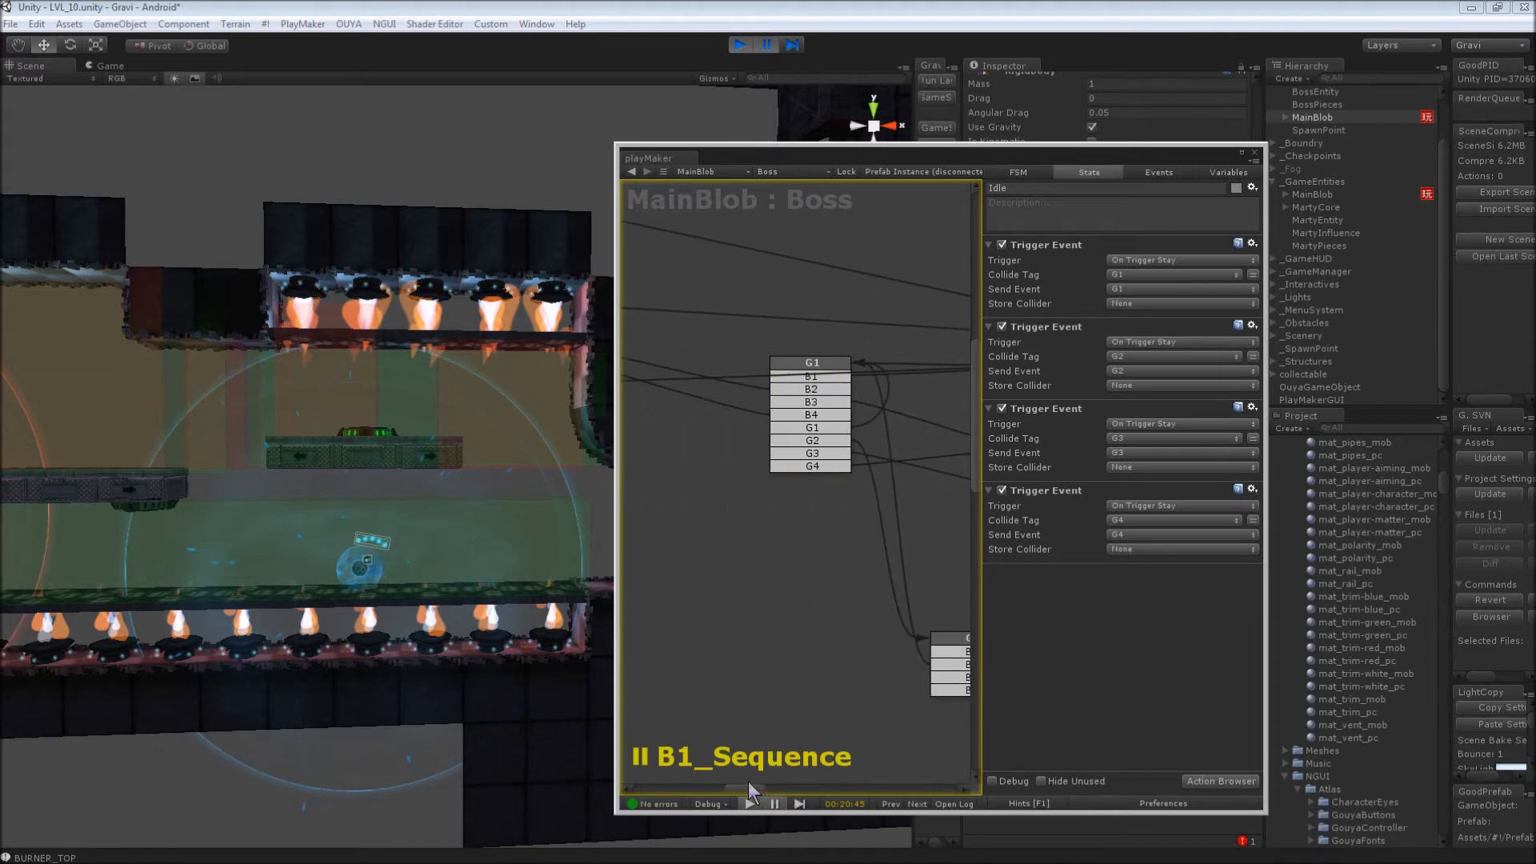
left_click(829, 366)
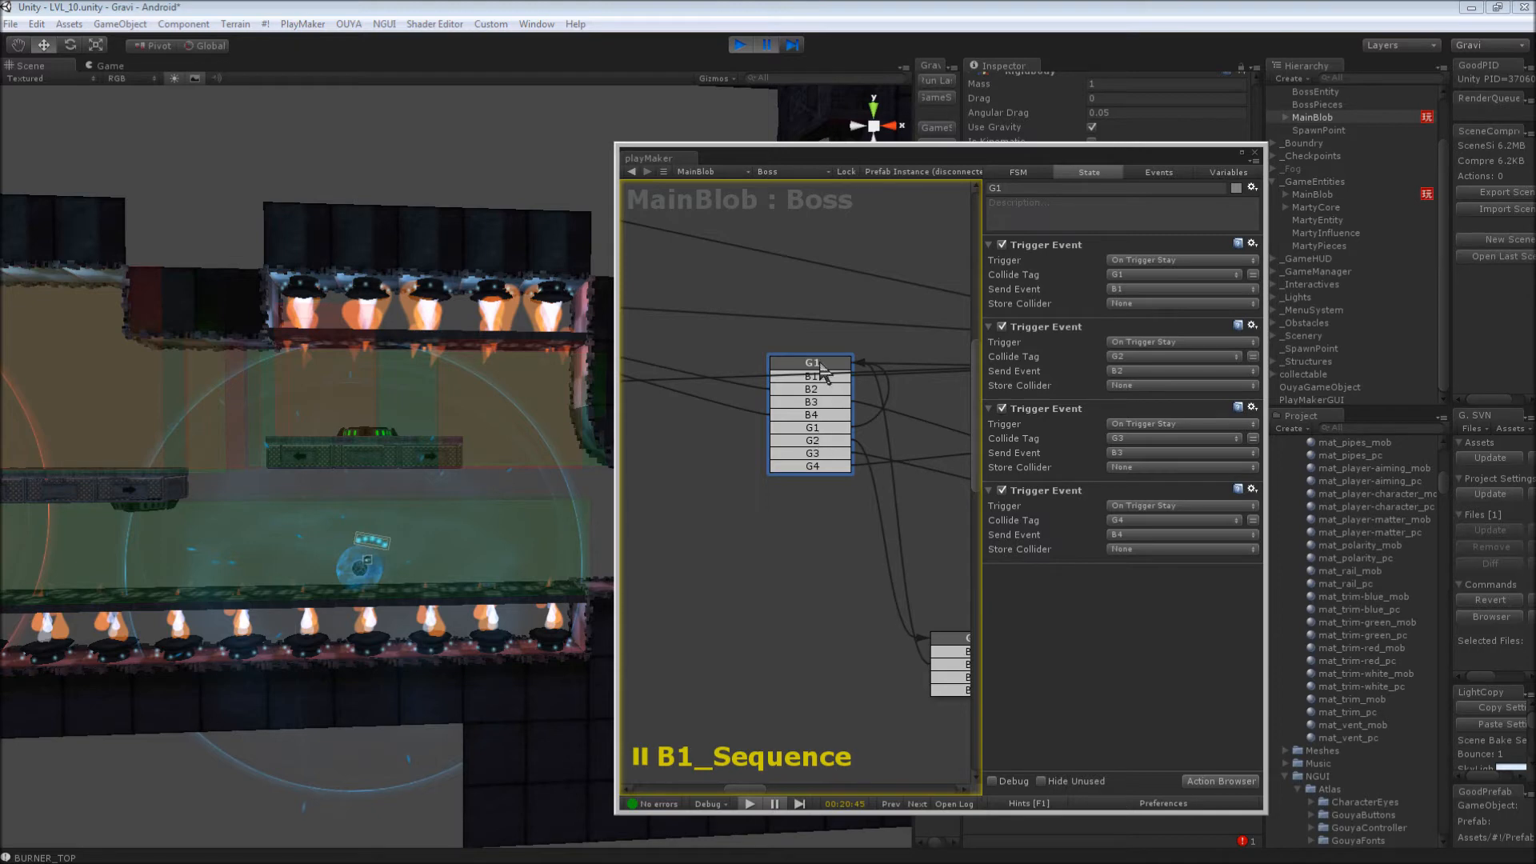
left_click(825, 454)
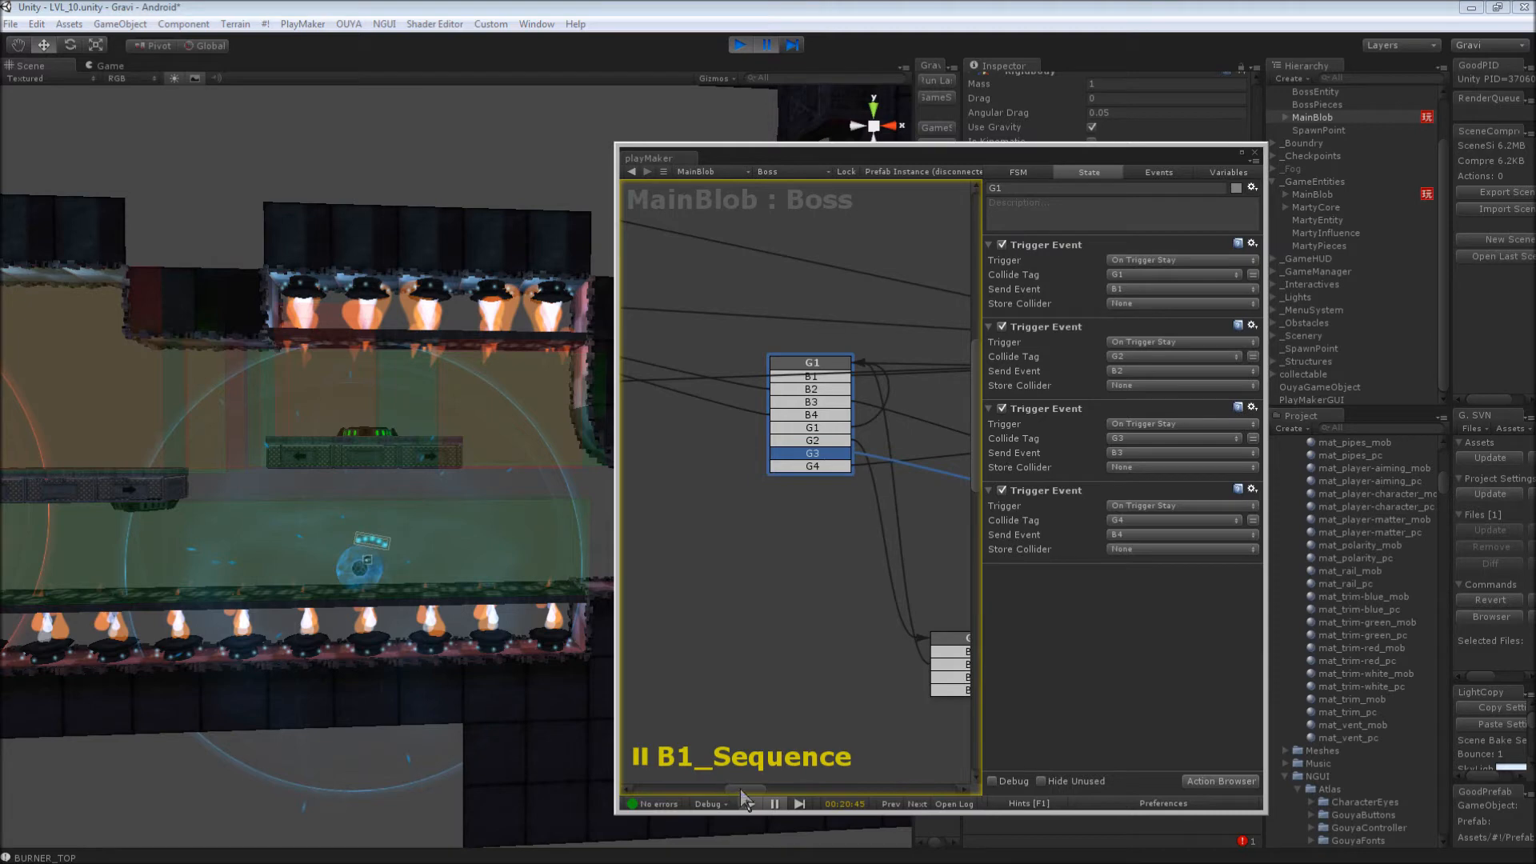
Trace the B1, B2 and B3 transitions of the Boss G1 state and bring the B2_Sequence state into view
mouse_move(743, 789)
left_mouse_down()
mouse_move(699, 789)
mouse_move(748, 781)
left_mouse_up()
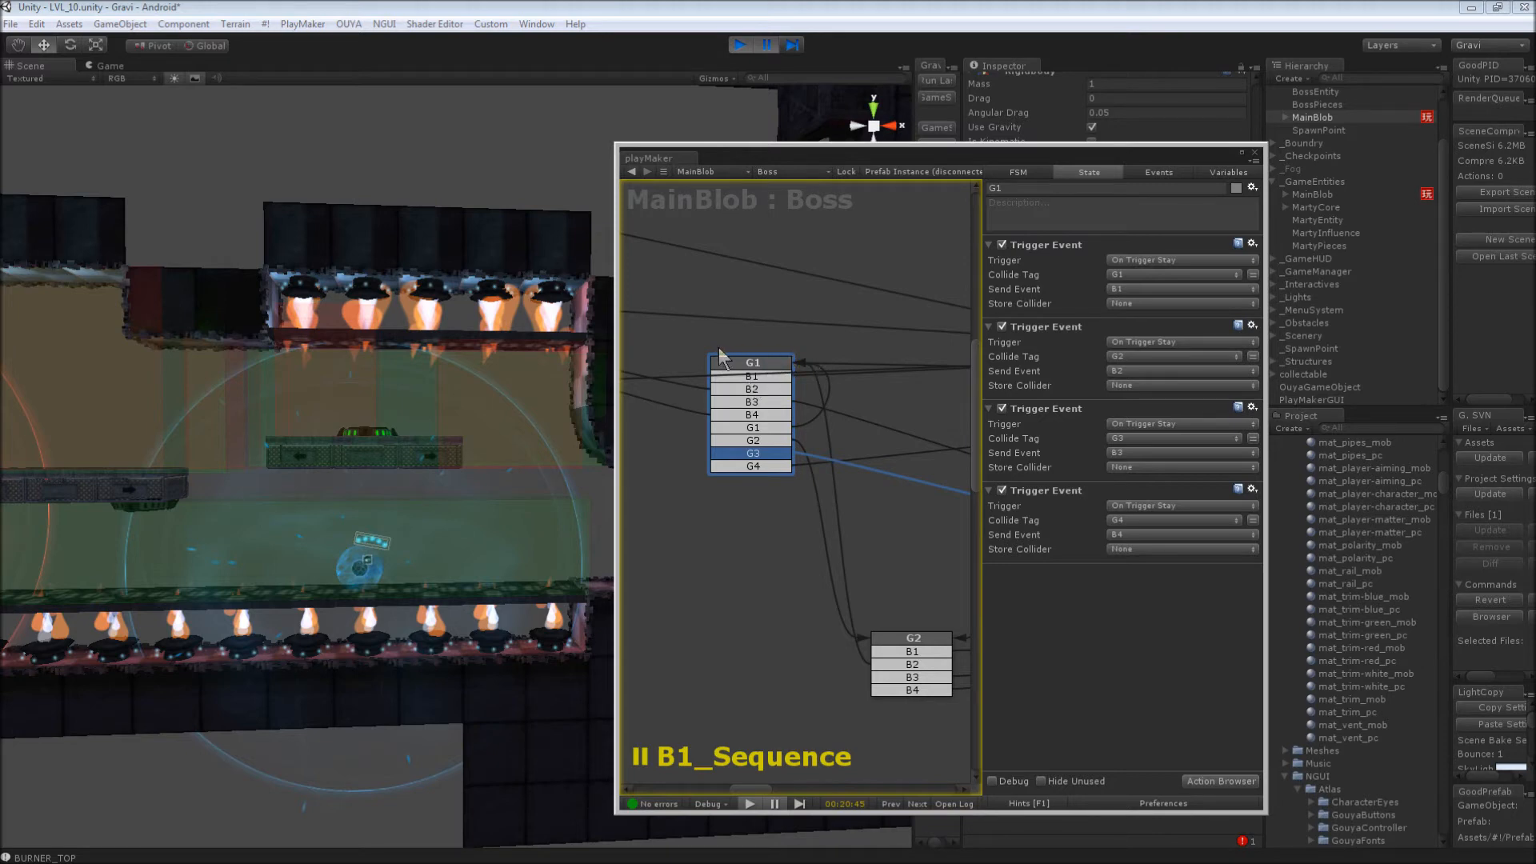
left_click(757, 380)
left_click(756, 390)
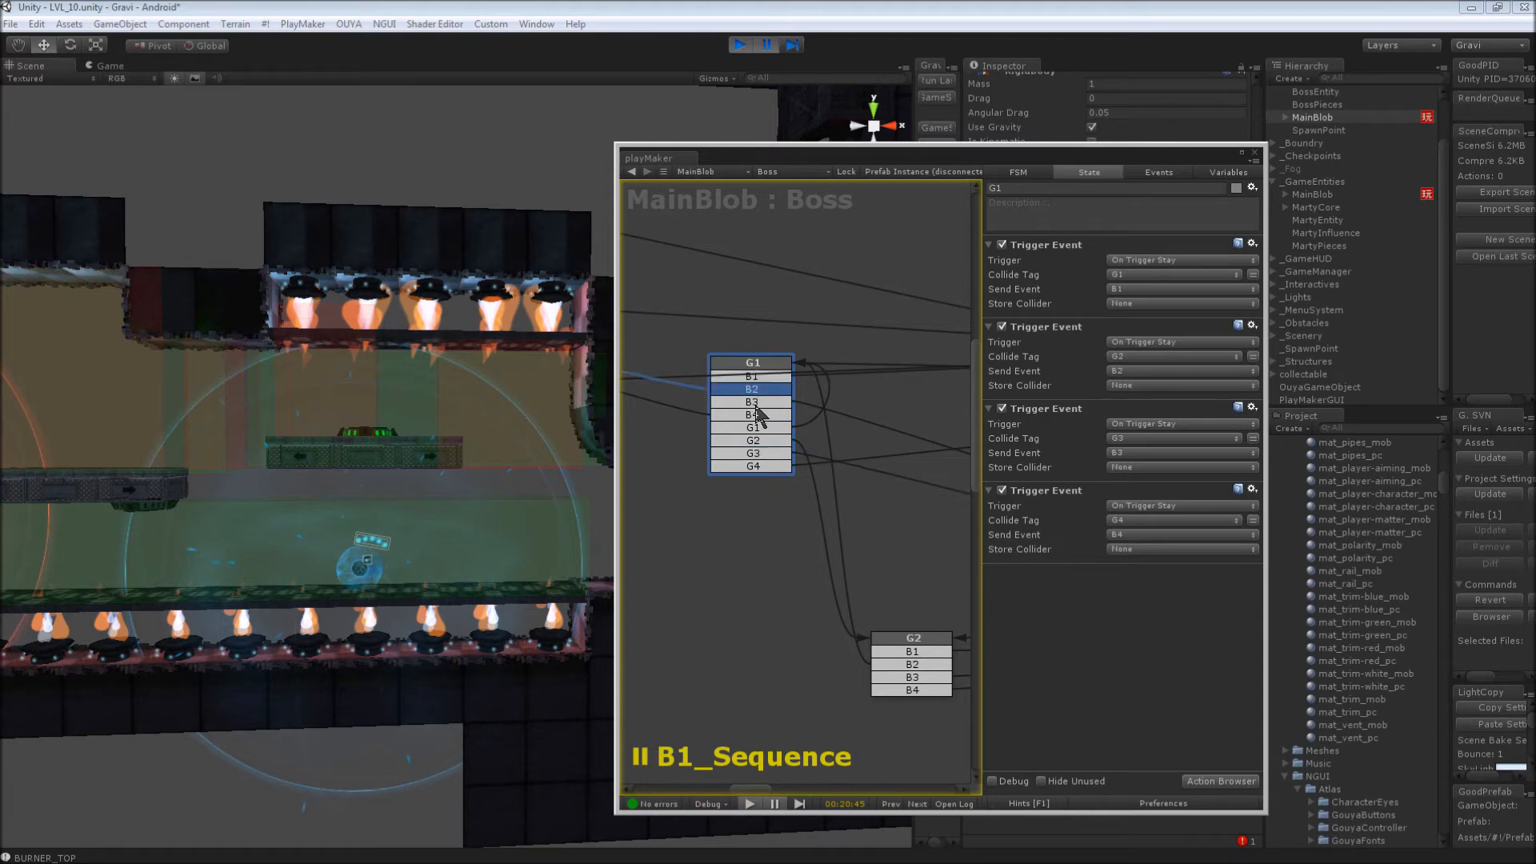
left_click(755, 405)
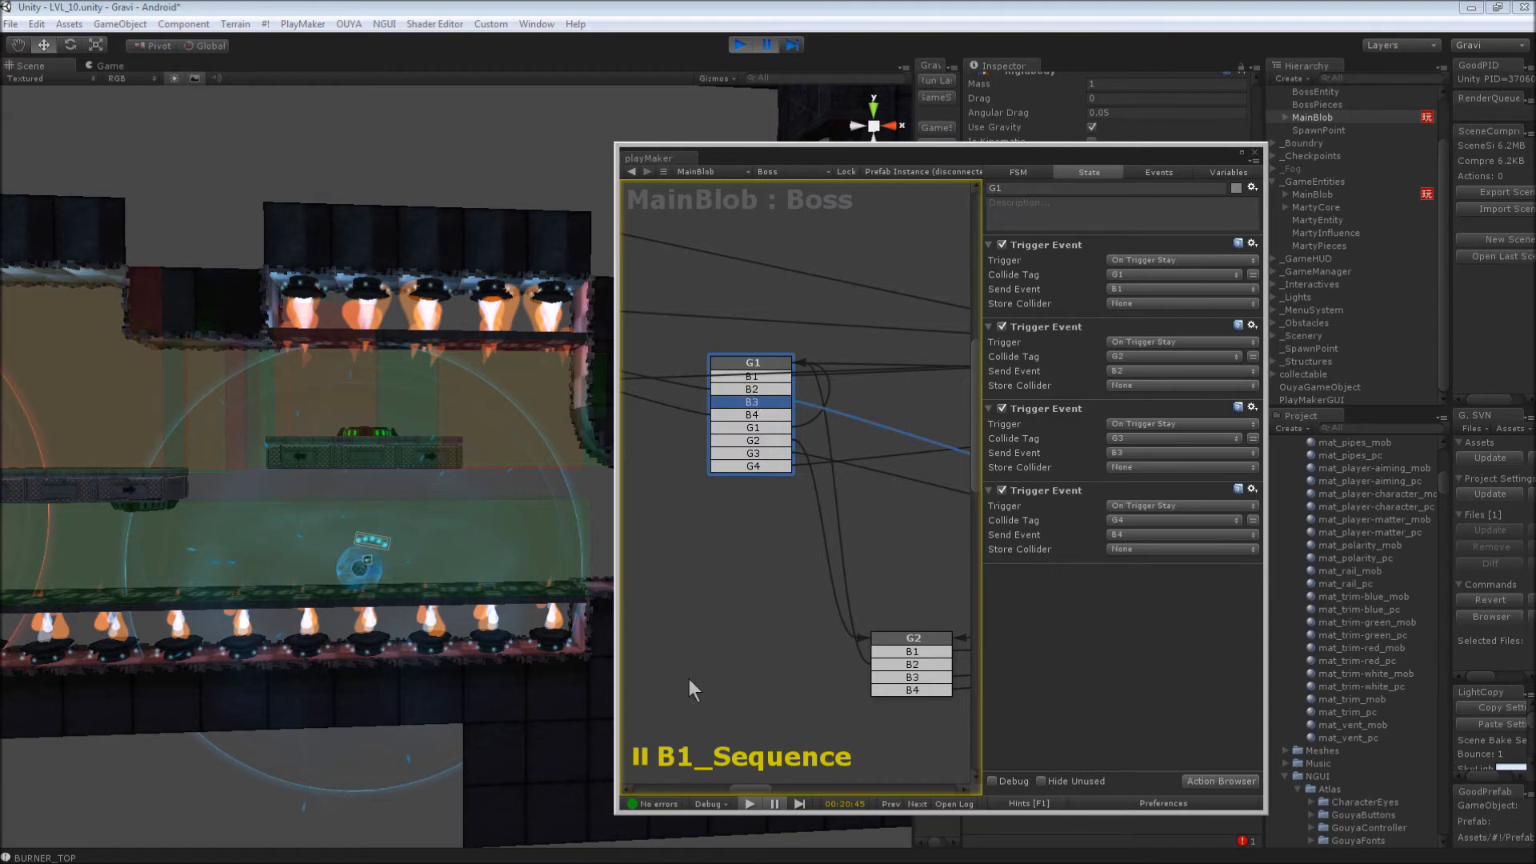
left_click_drag(752, 786, 691, 784)
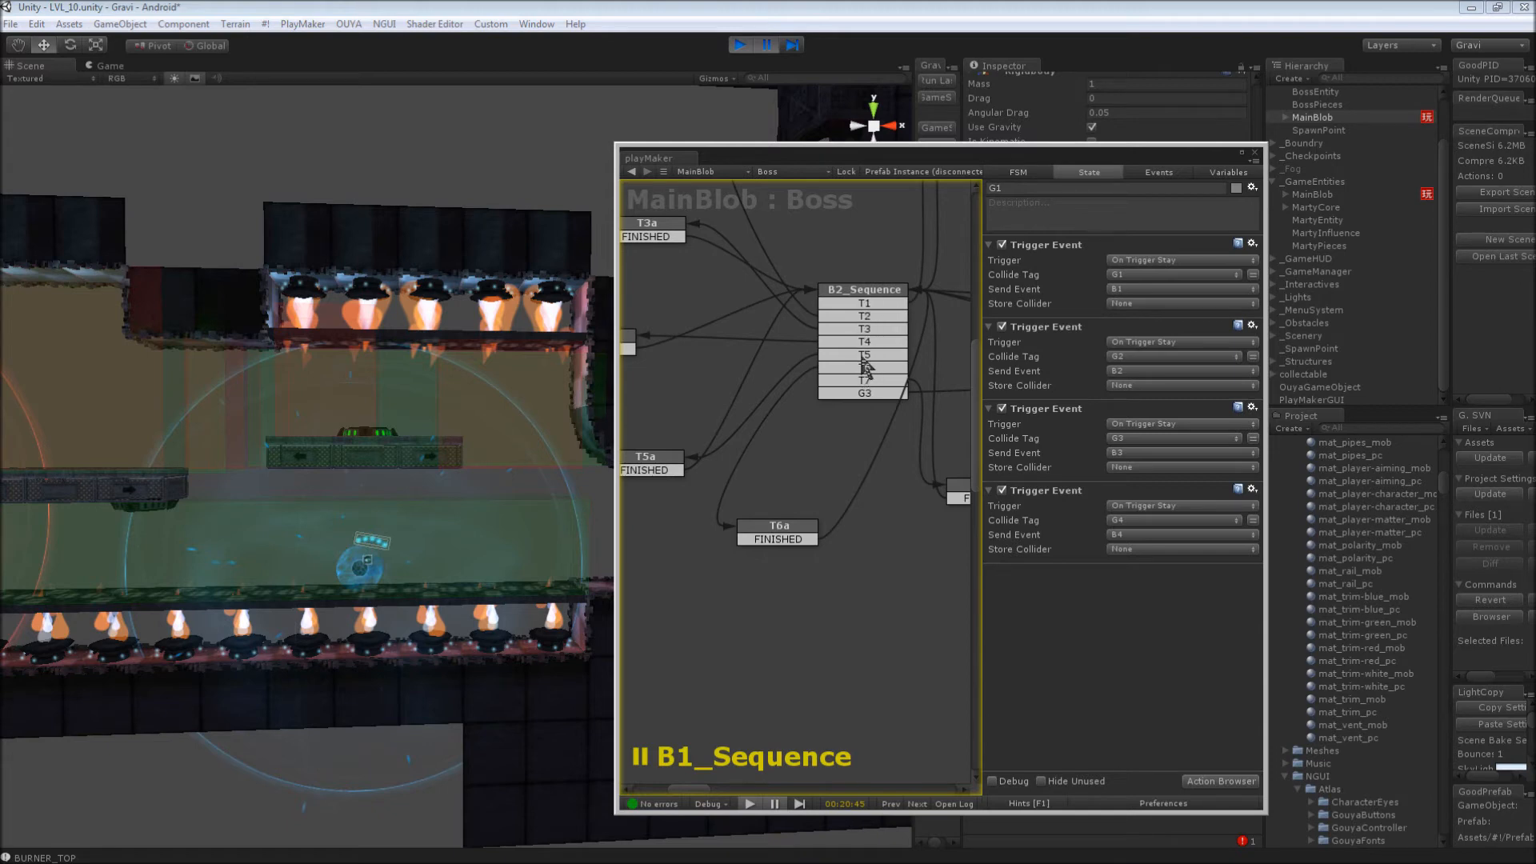
Inspect the Wait and trigger event actions of the B2_Sequence state, and trace the Boss graph through Idle and G3 to B1_Sequence
left_click(871, 317)
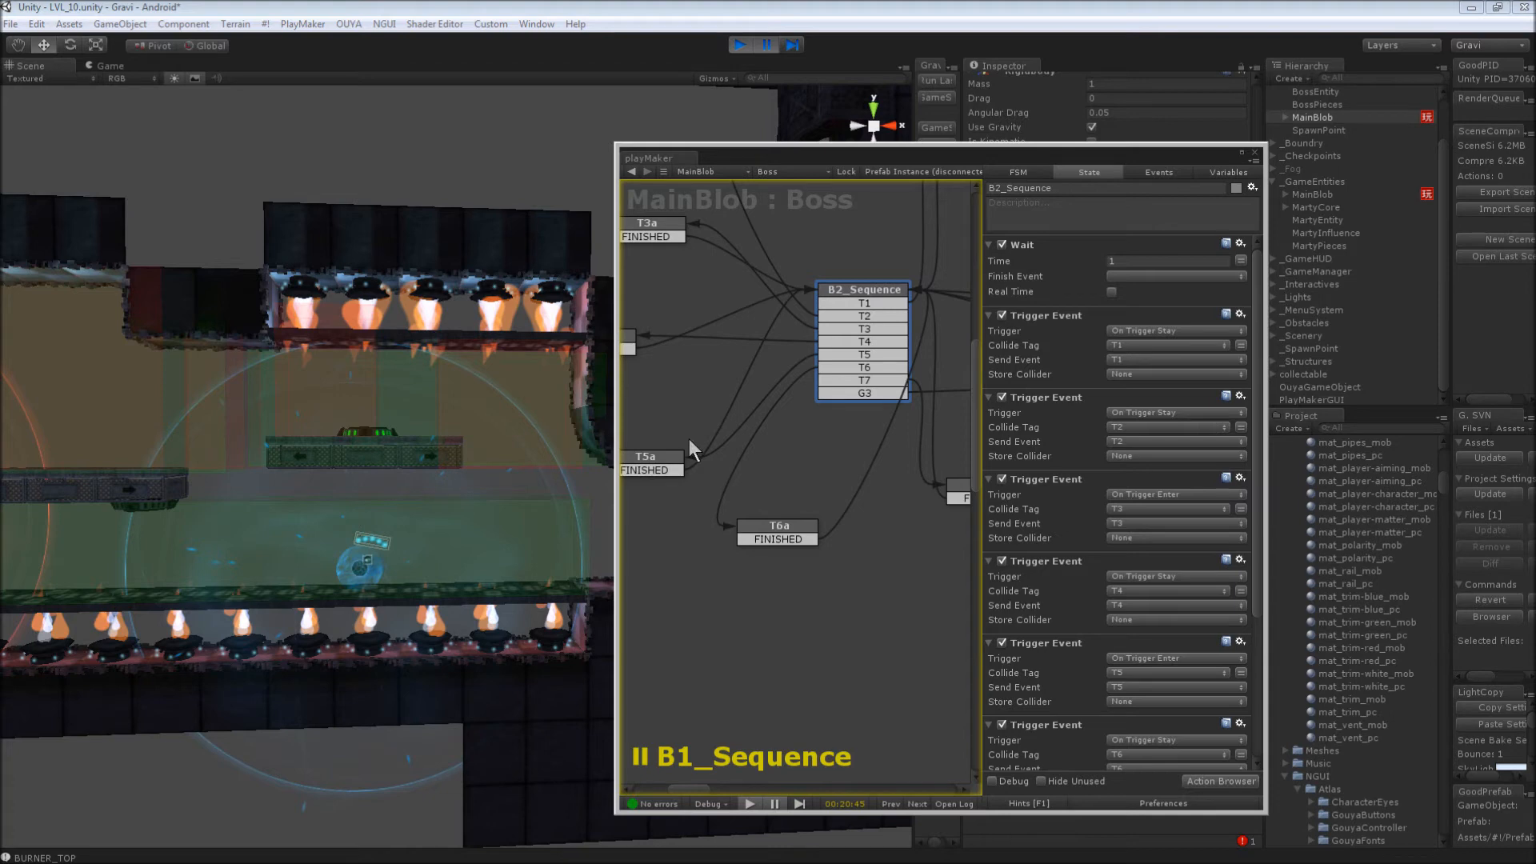
left_click_drag(696, 794, 801, 781)
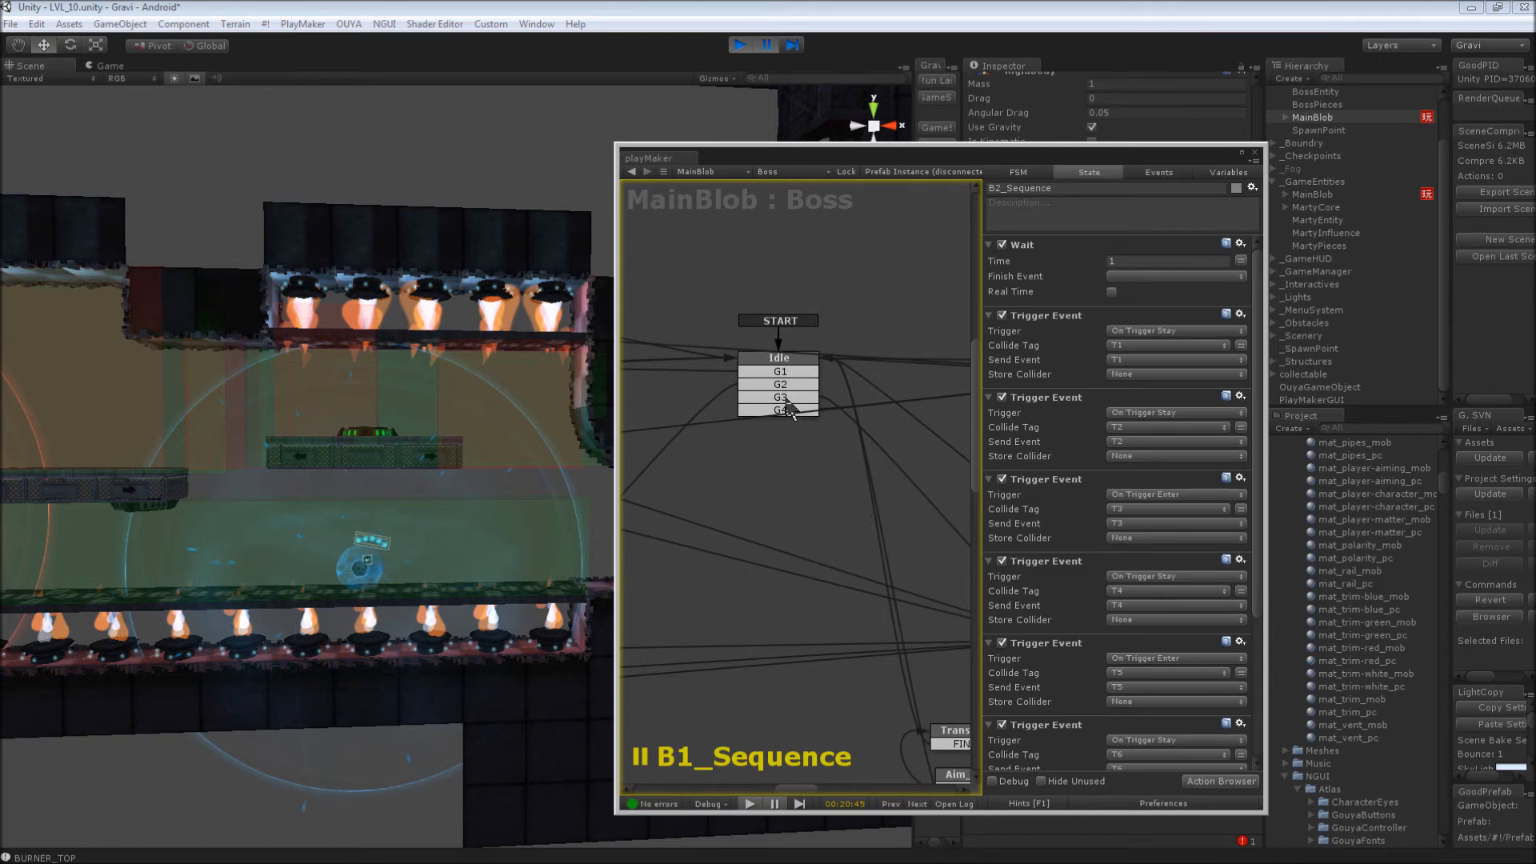
left_click_drag(803, 789, 835, 787)
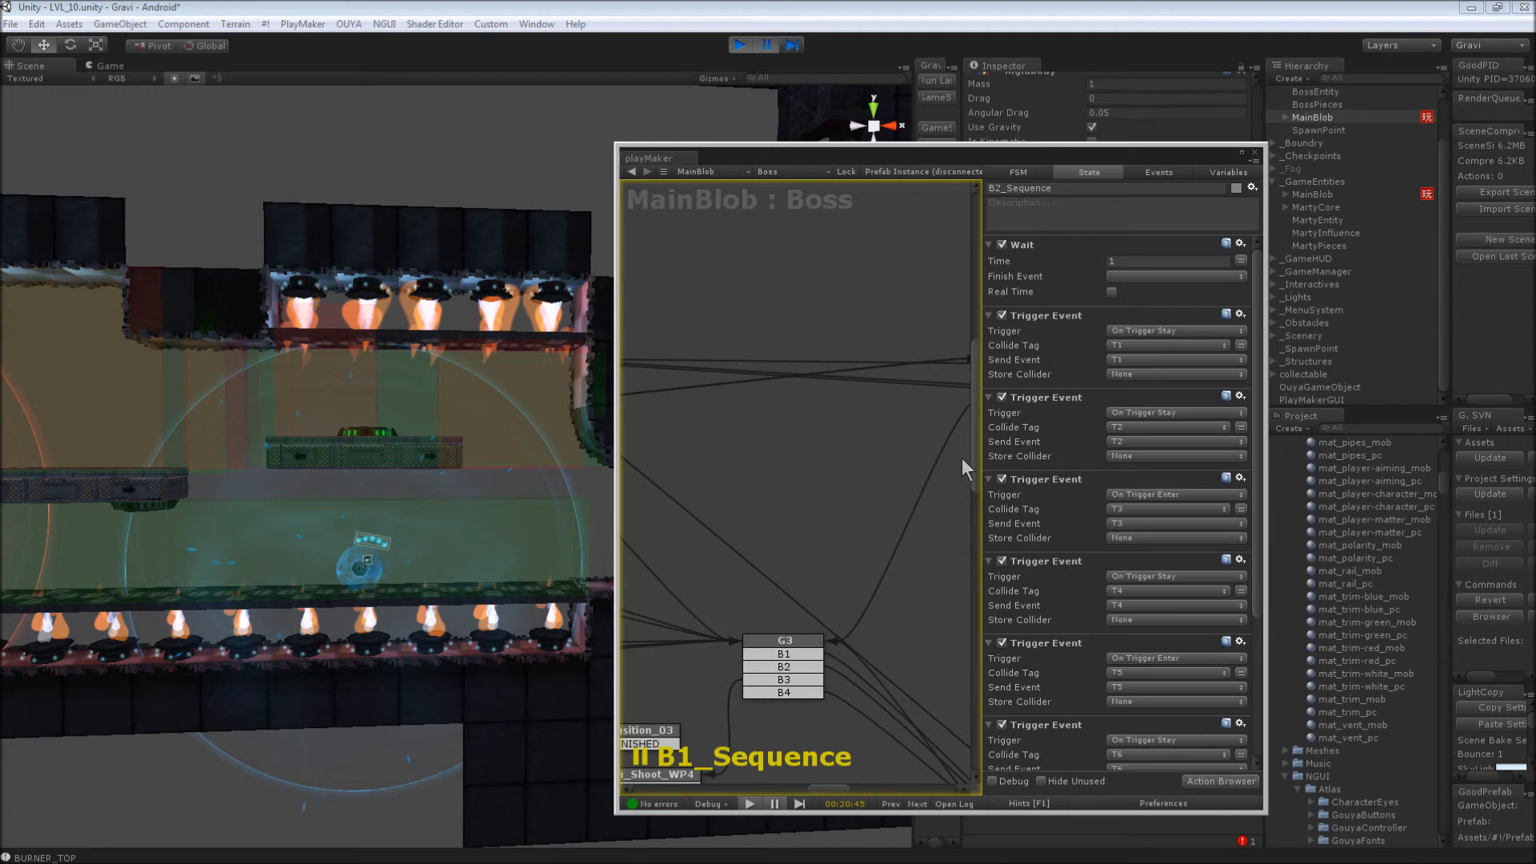
left_click_drag(981, 451, 860, 804)
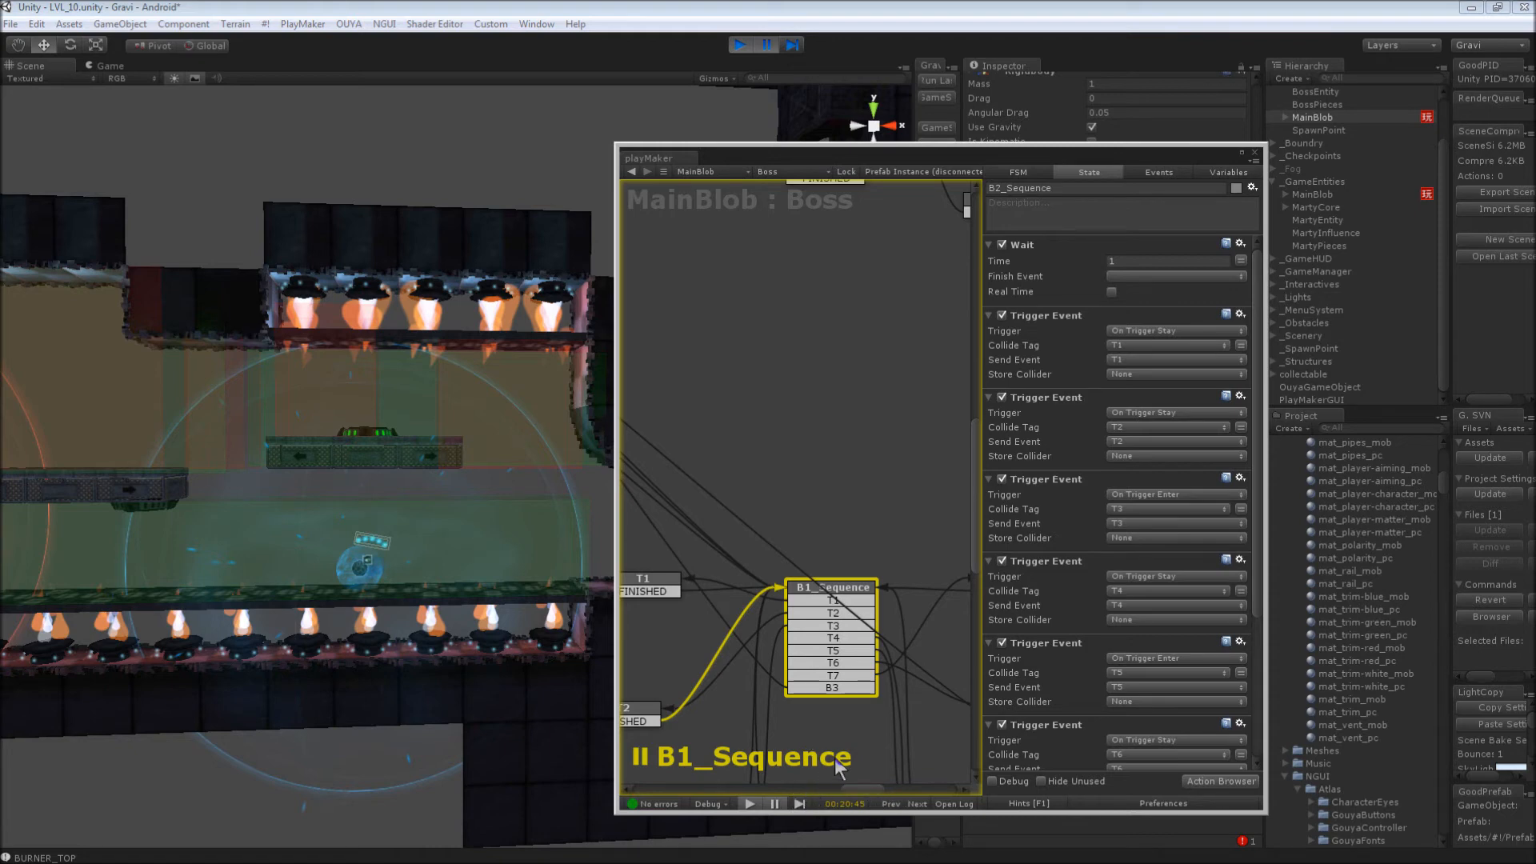
Widen the playMaker window and examine the overall layout of the Boss state graph around the Idle, G3 and B1_Sequence states
scroll(869, 656, "down", 5)
scroll(868, 656, "up", 2)
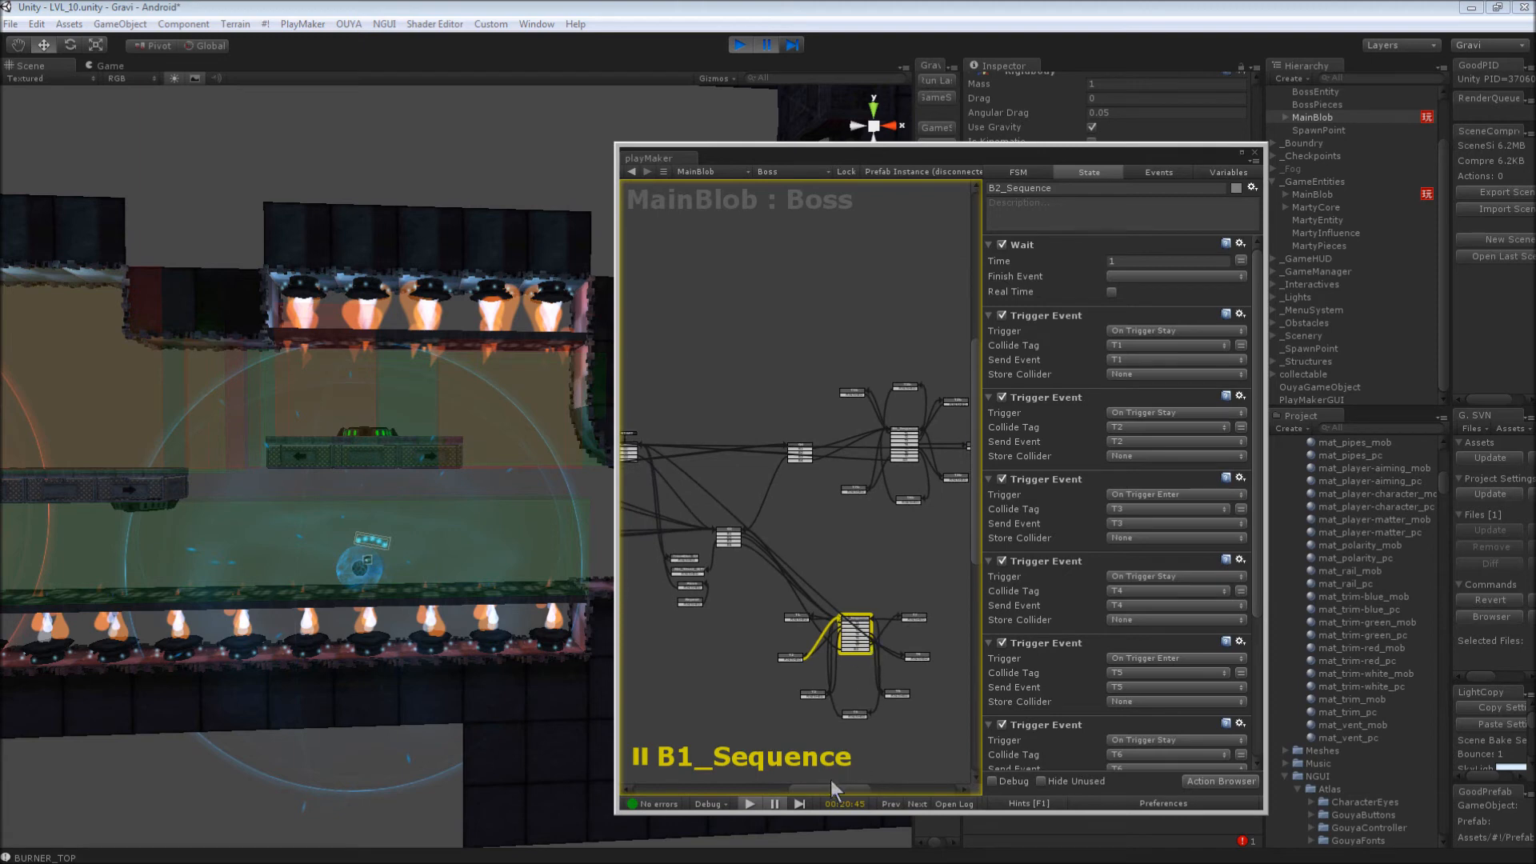
left_click_drag(832, 785, 828, 780)
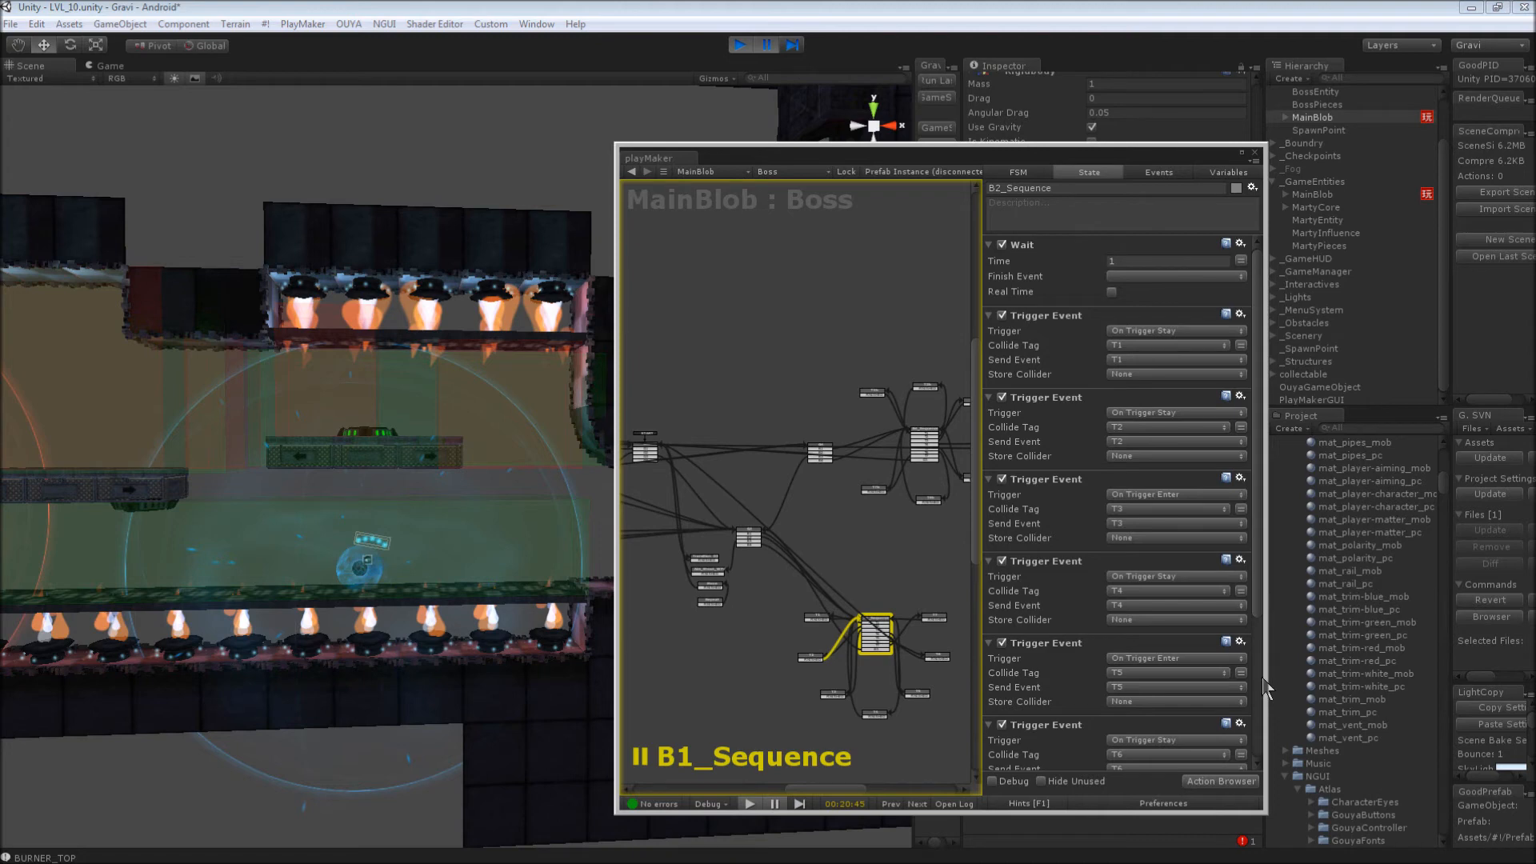
left_click_drag(1265, 677, 1455, 678)
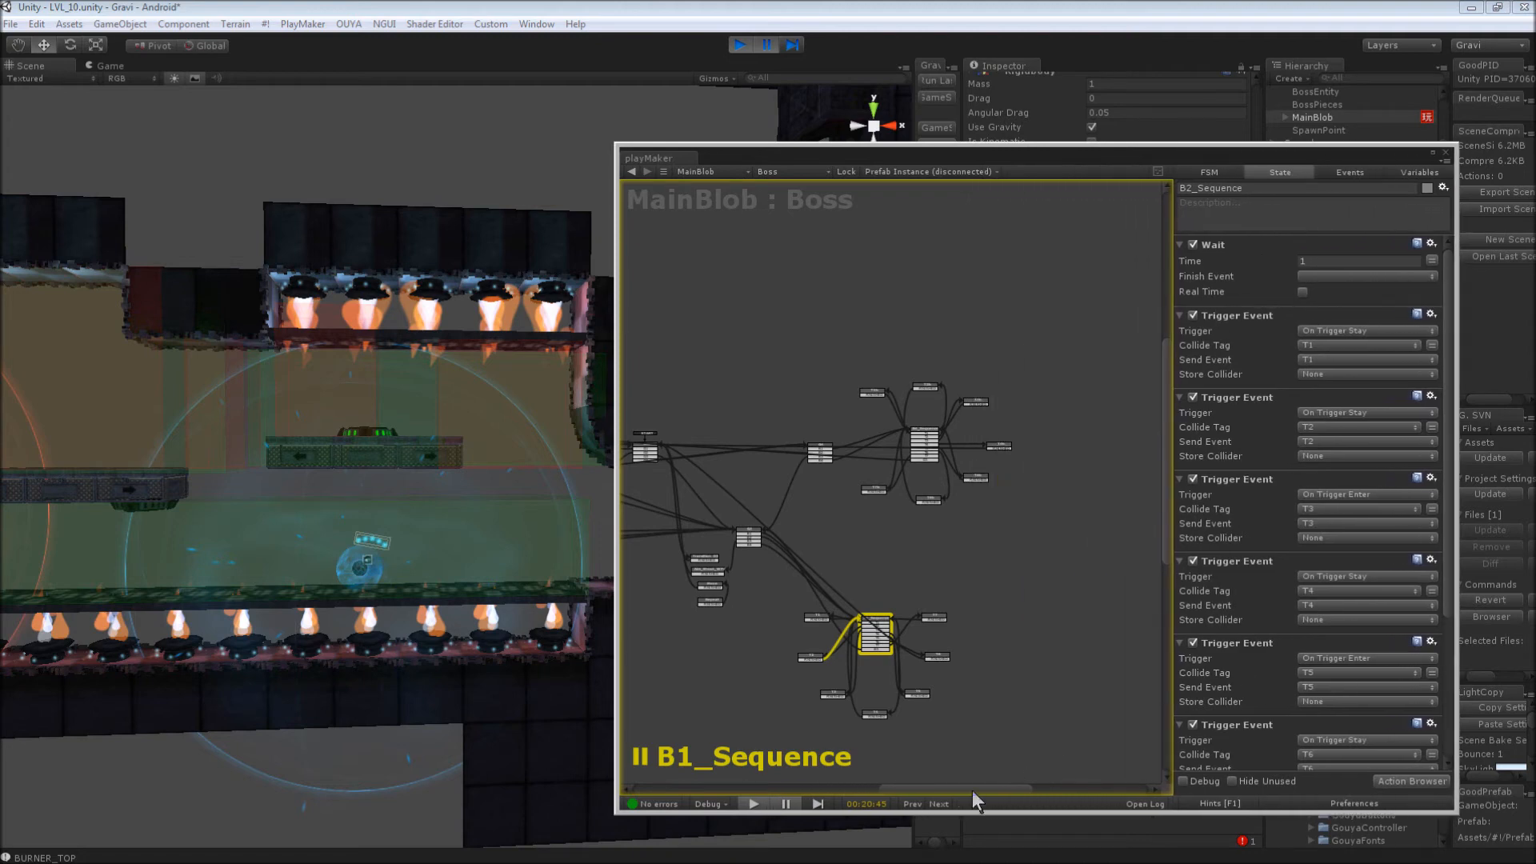
left_click_drag(972, 786, 915, 784)
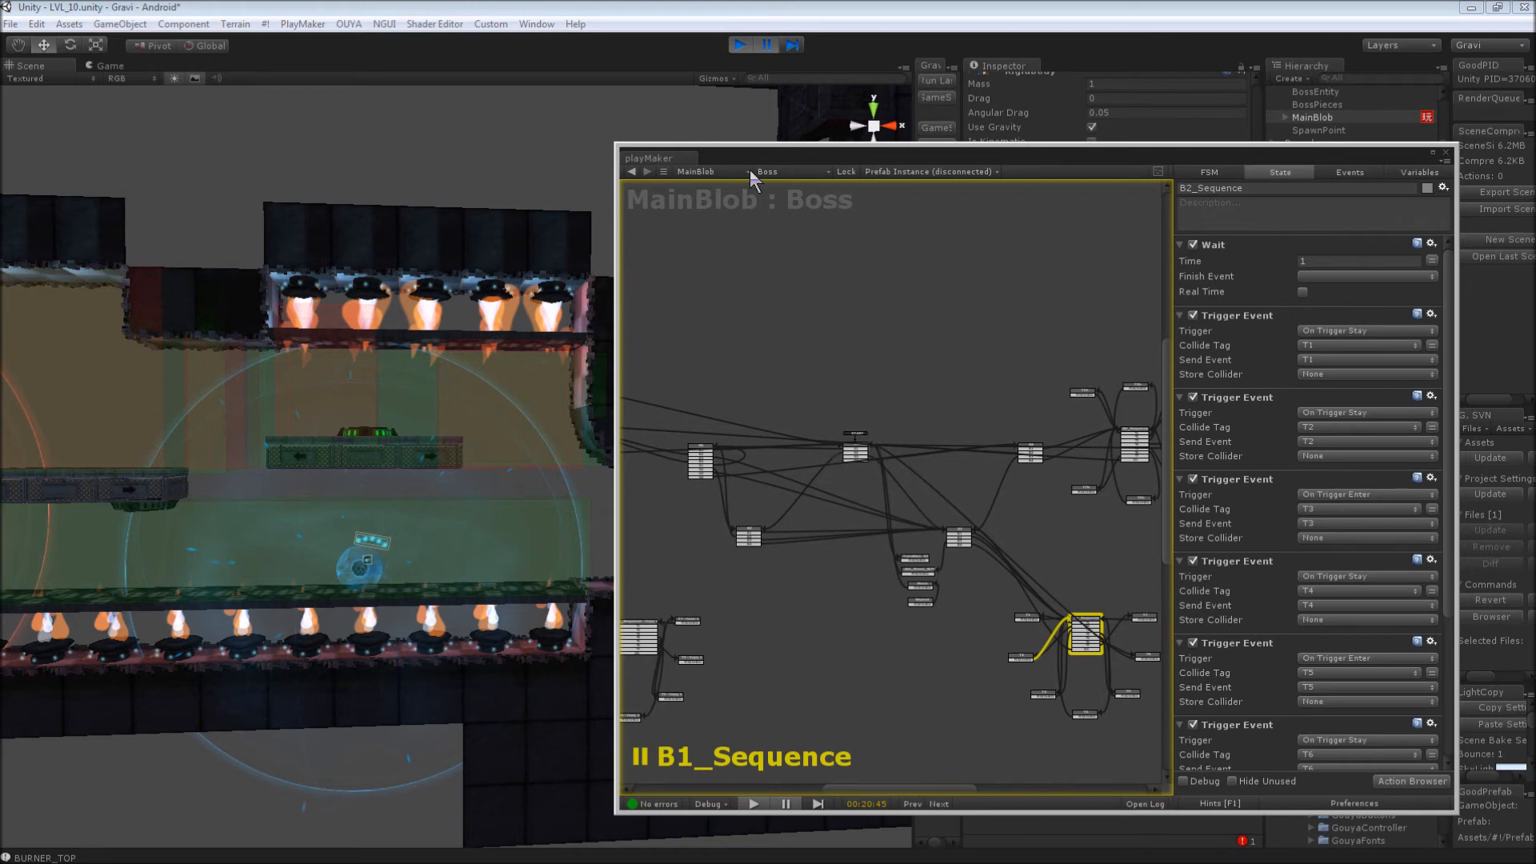
scroll(974, 495, "up", 5)
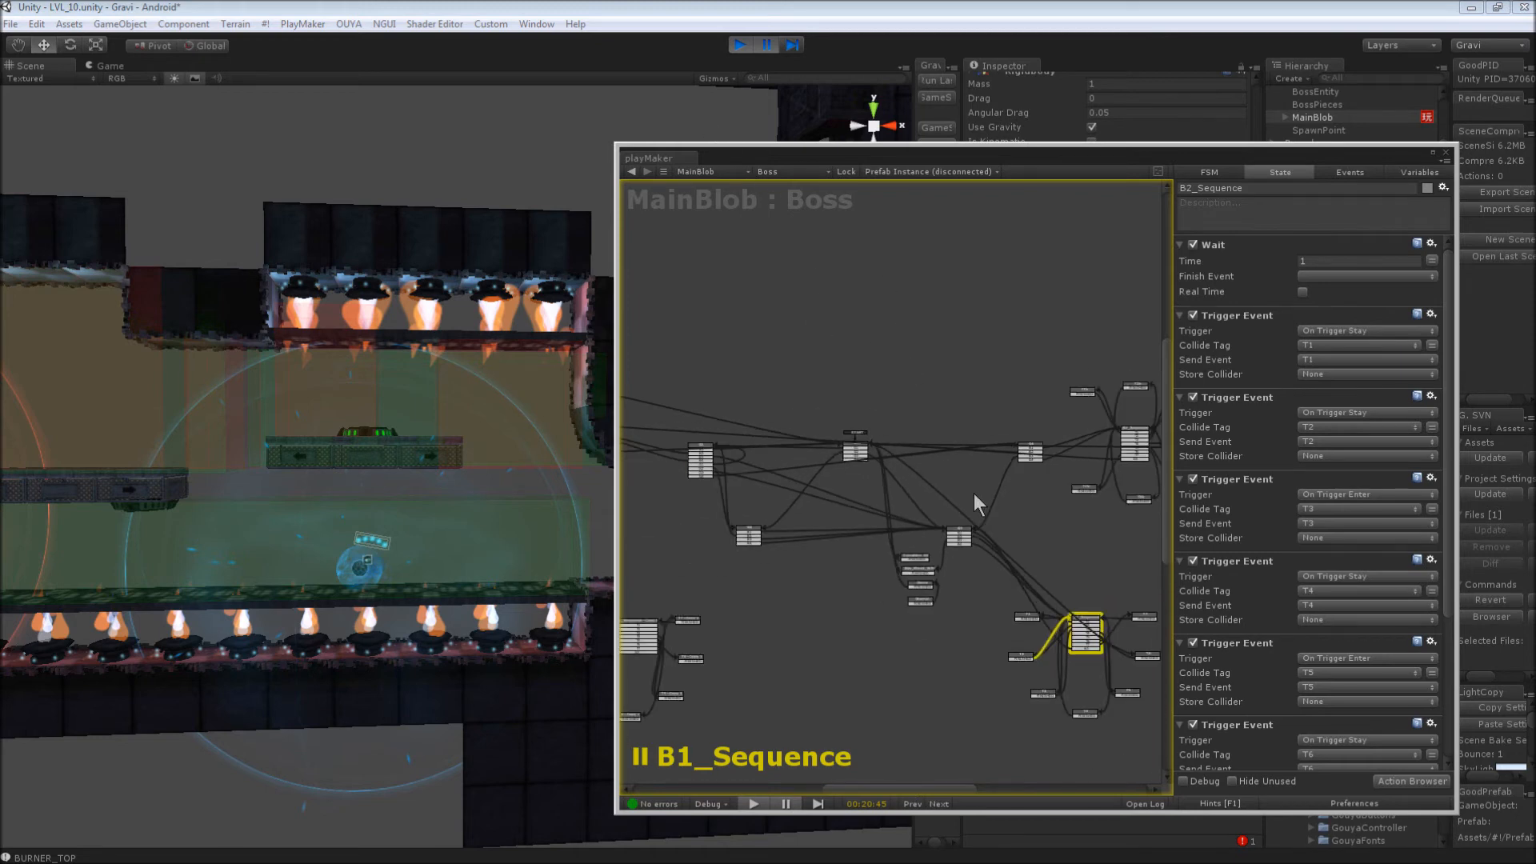
scroll(973, 494, "down", 3)
Resume the paused game, stop it, and restart play mode to watch the Boss state machine run live
left_click(767, 45)
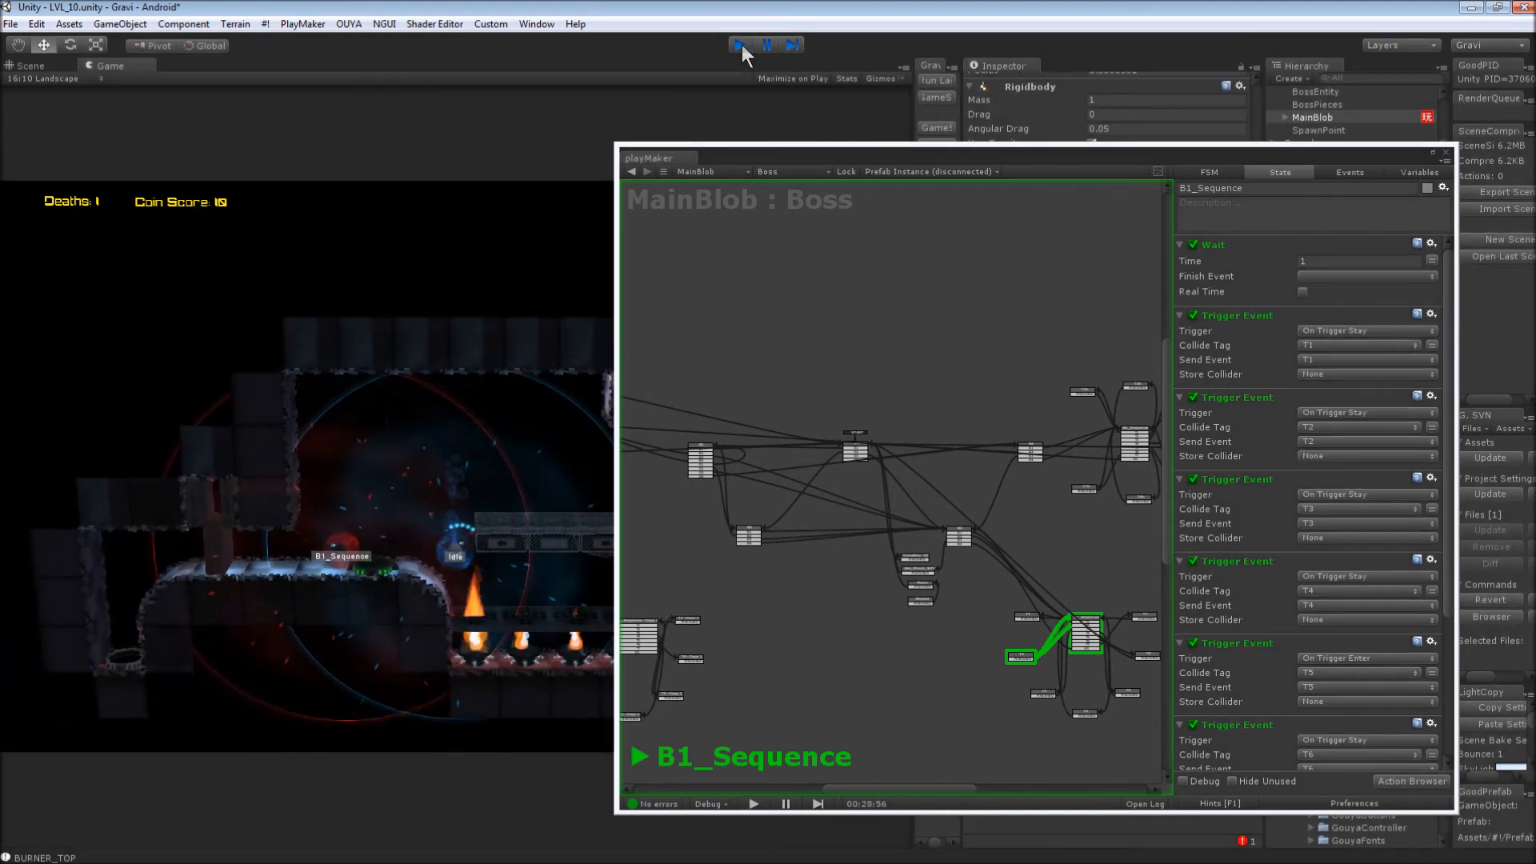
left_click(741, 45)
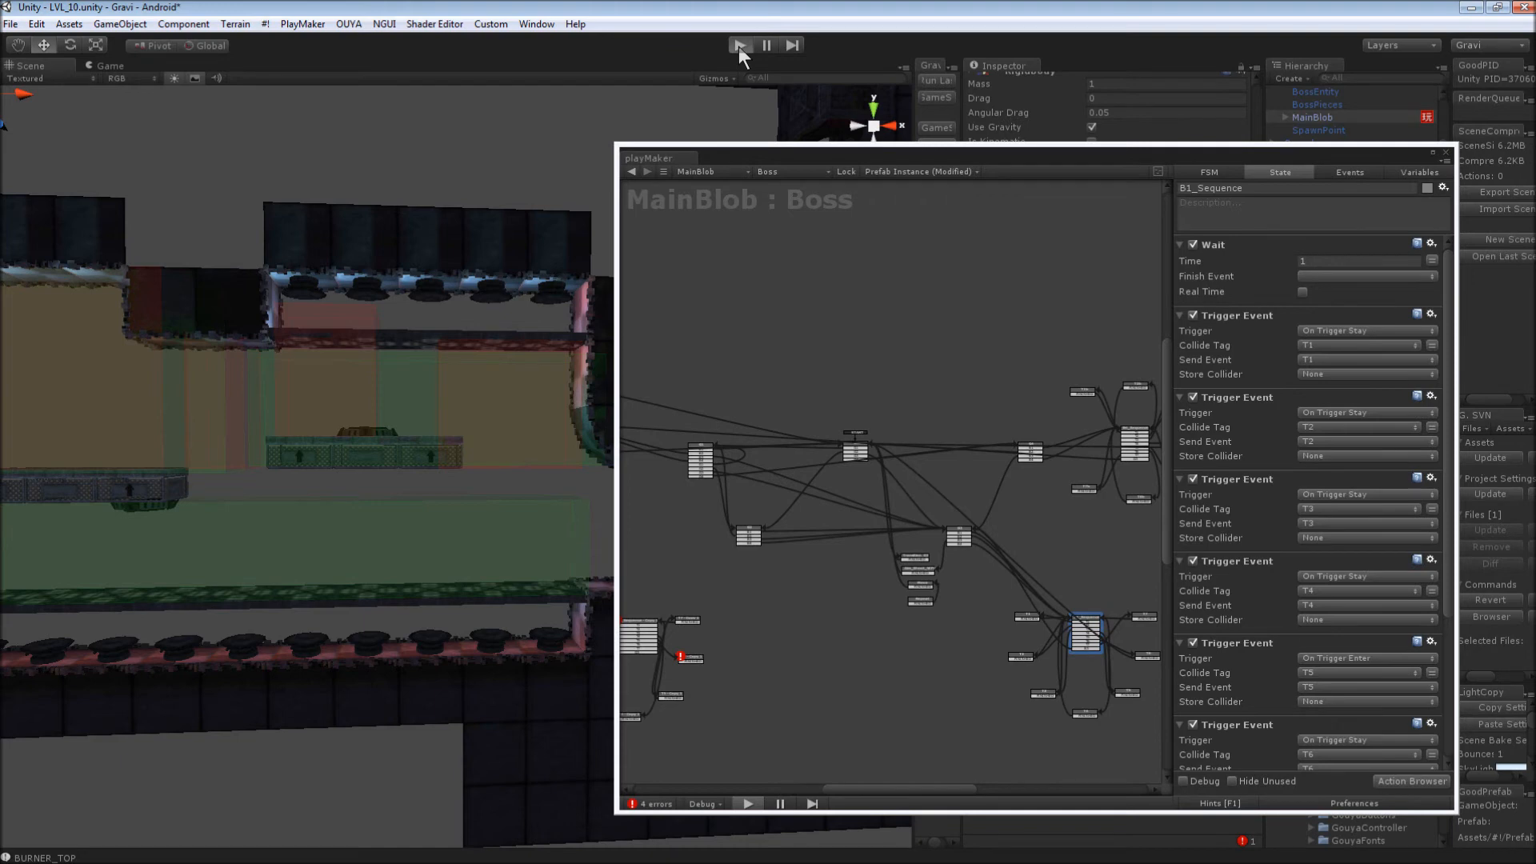
left_click(737, 46)
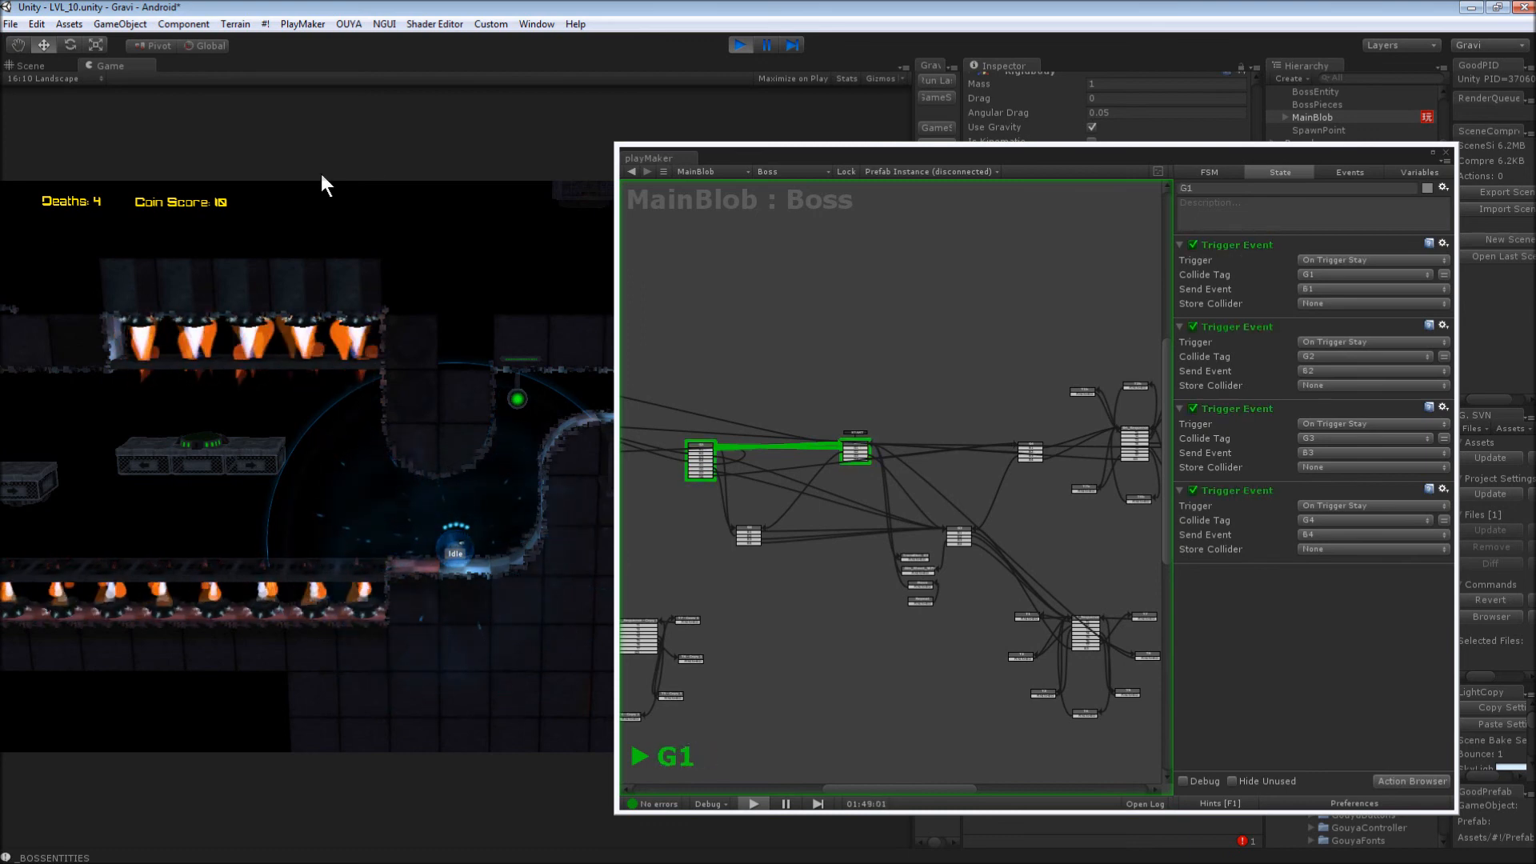
Select the long green G3 trigger zone in the Scene view and open the project's tag settings
left_click(47, 65)
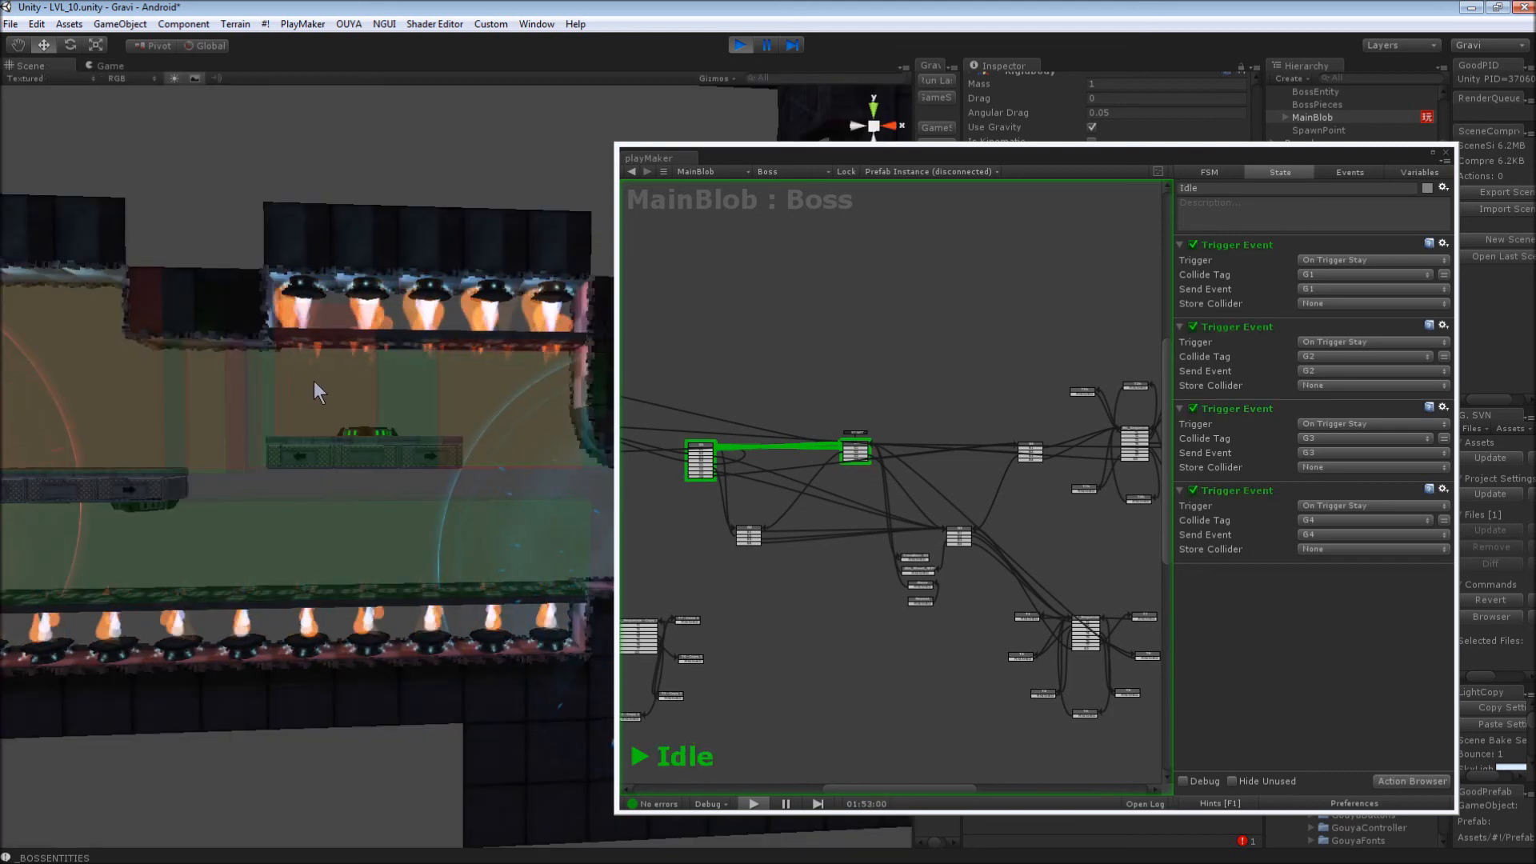
left_click(327, 517)
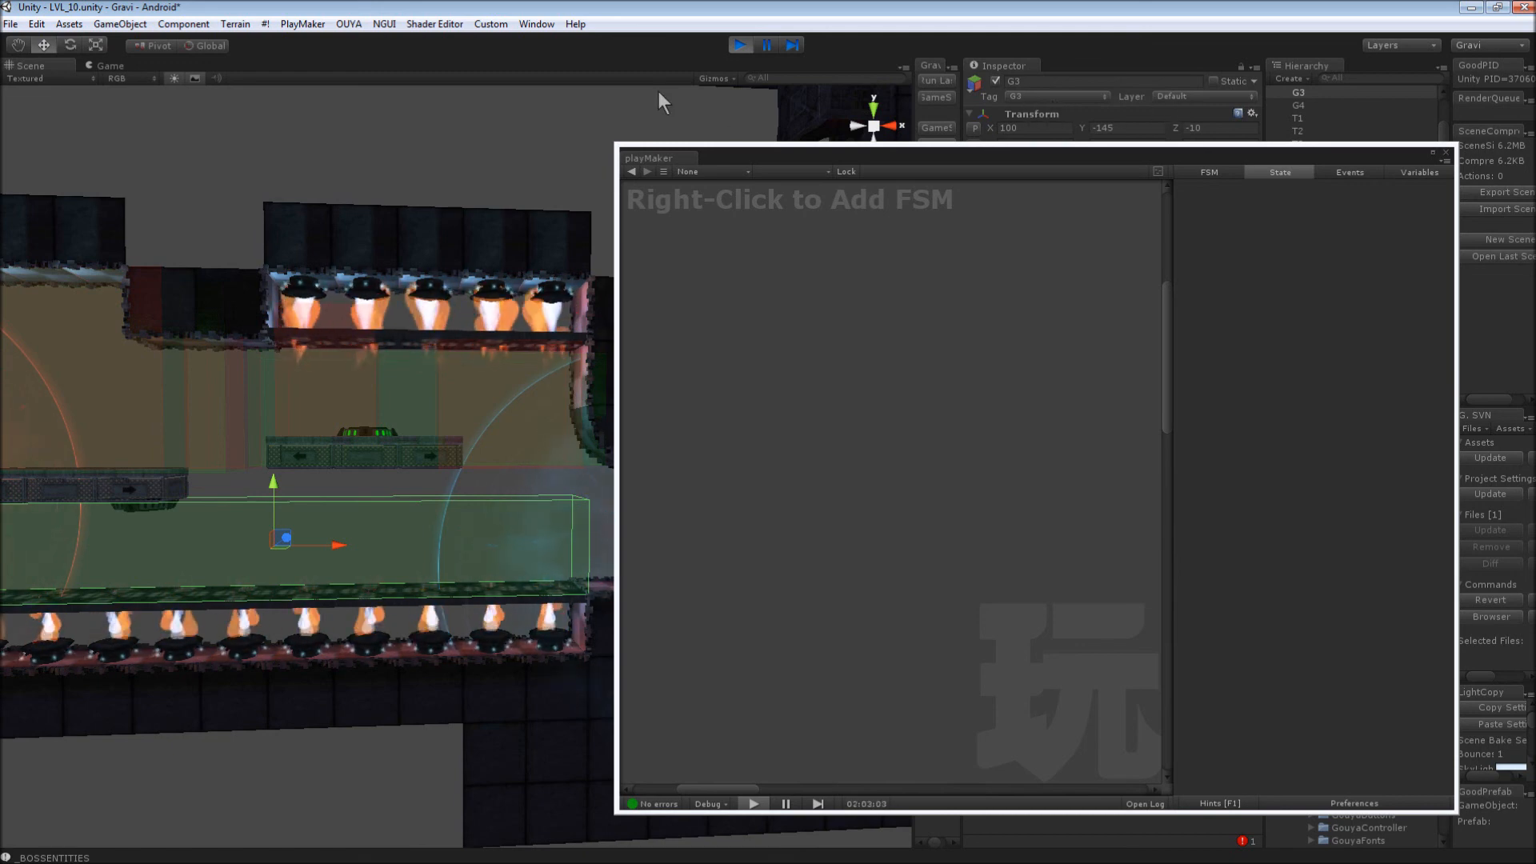
left_click(37, 24)
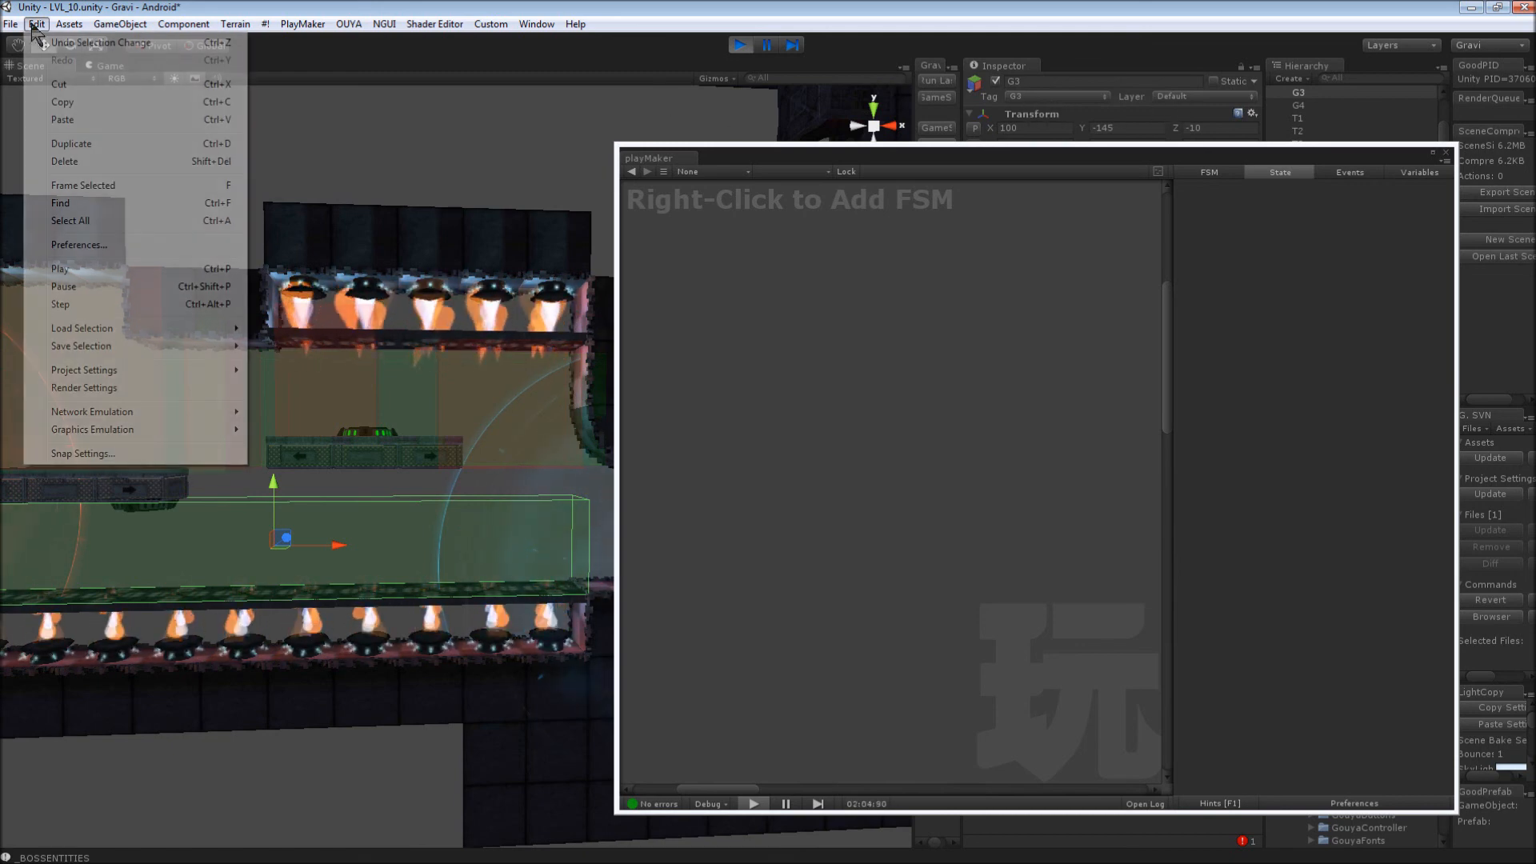
mouse_move(87, 373)
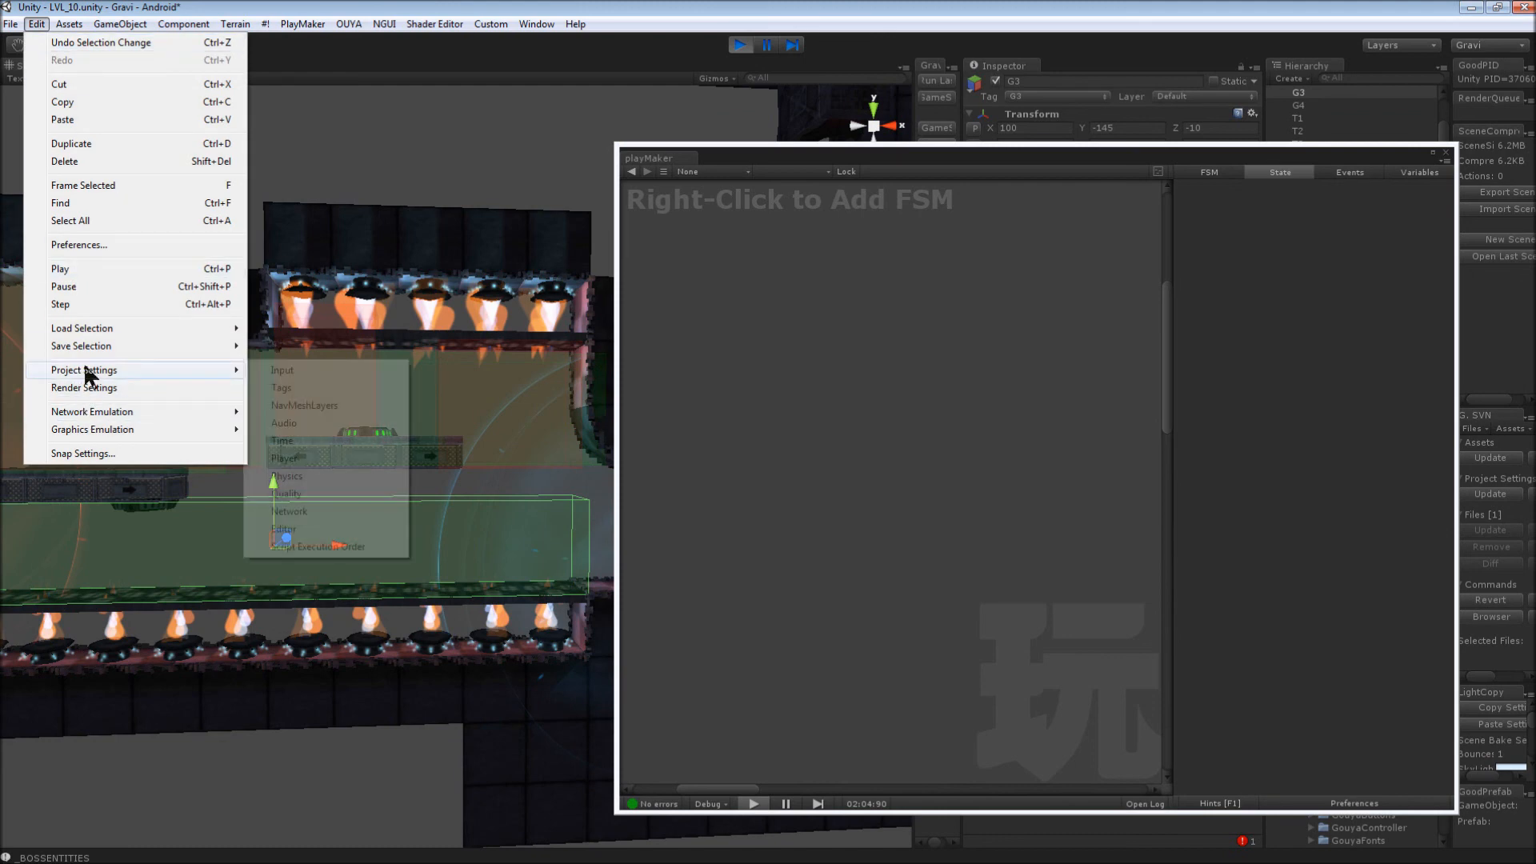
left_click(323, 384)
Uncover the Inspector to examine the TagManager's tags and user layers, and move the playMaker window back off the level view
left_click_drag(1067, 158, 519, 111)
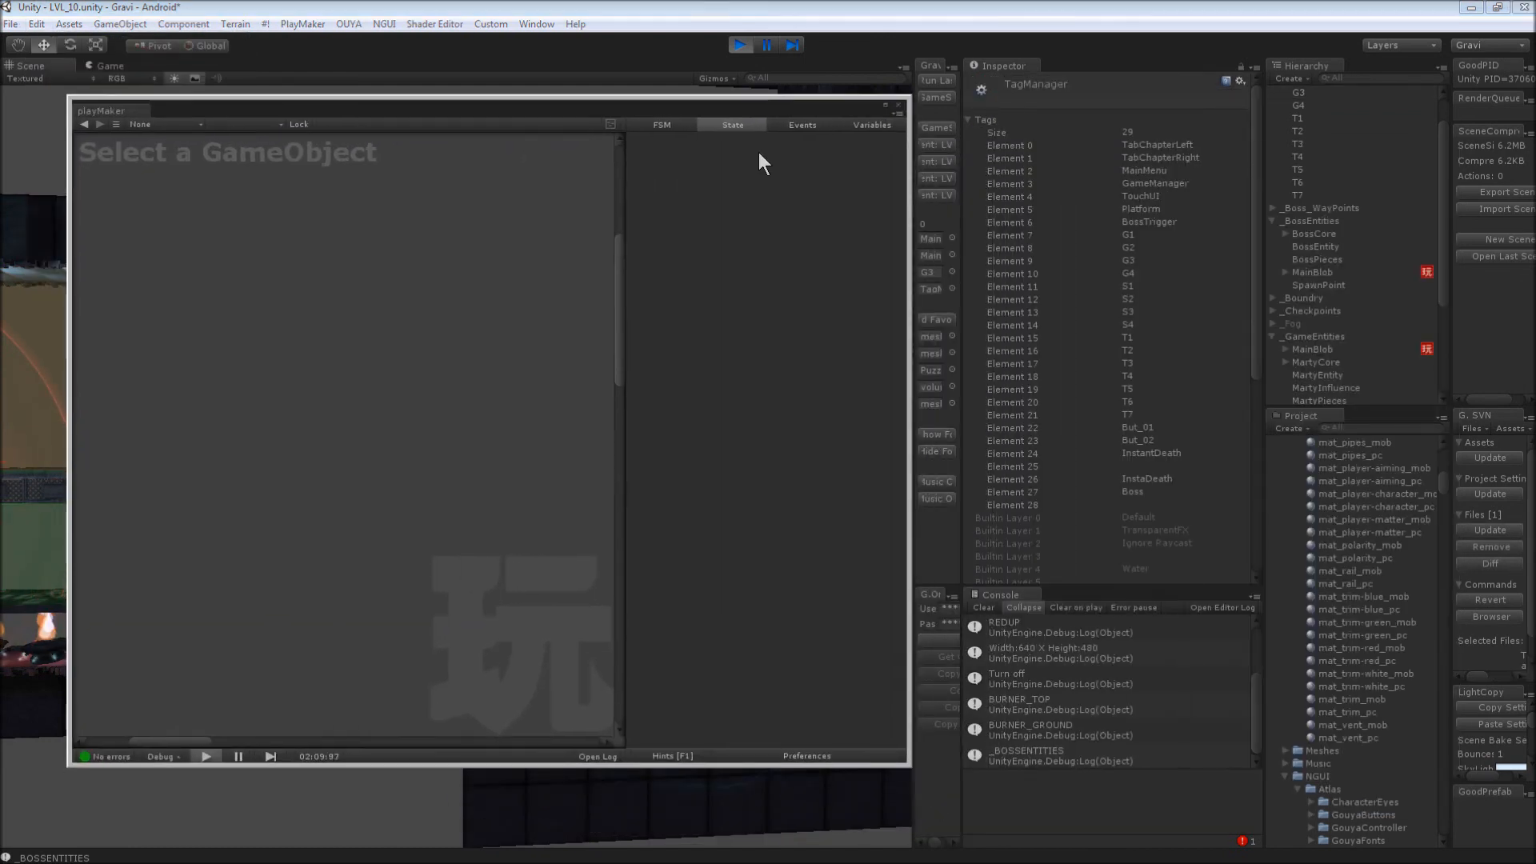
left_click(970, 120)
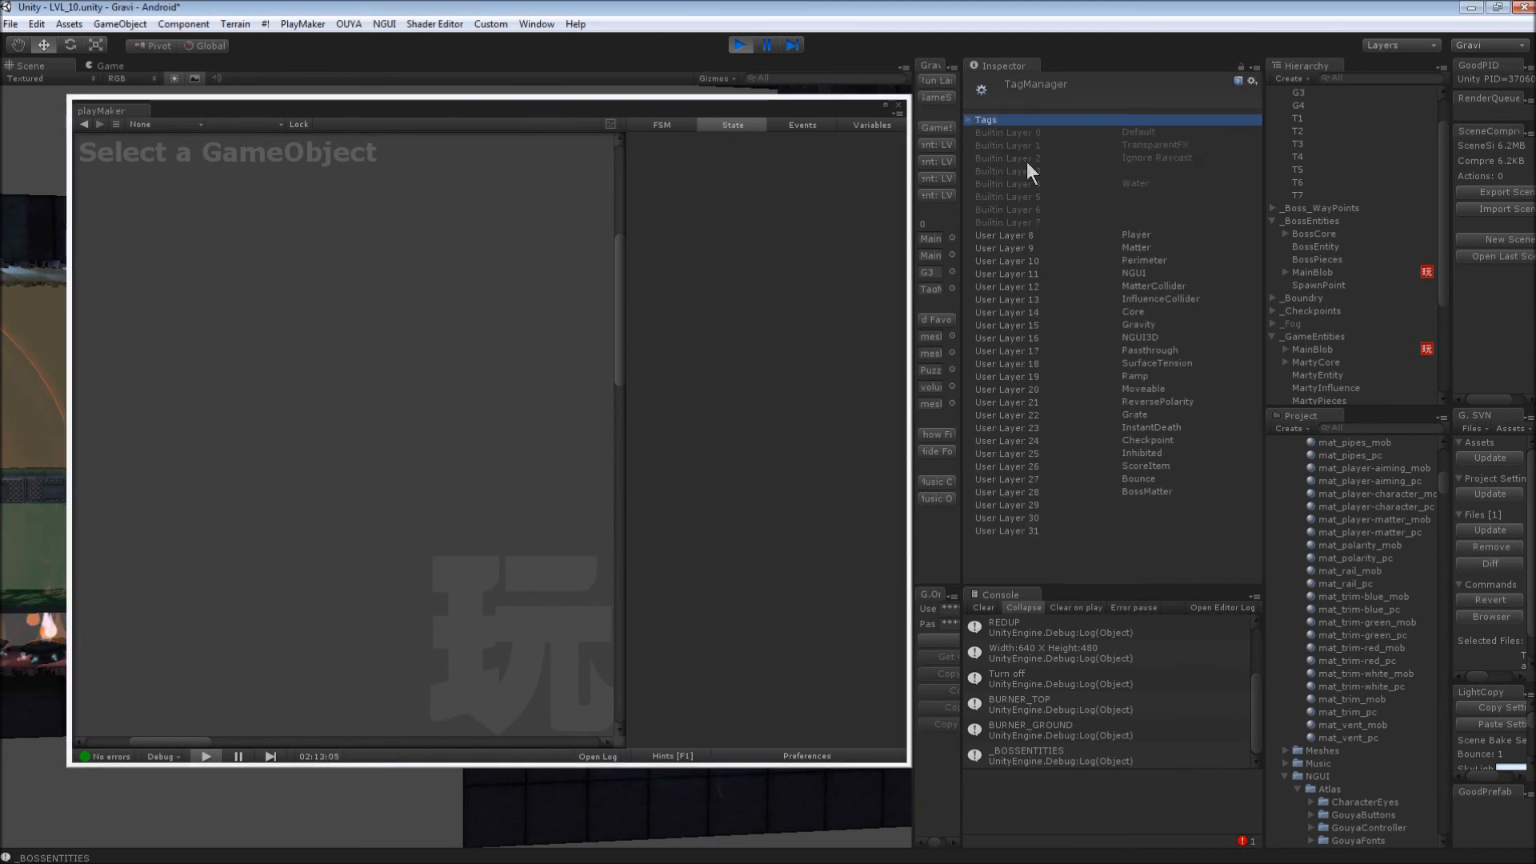
left_click(968, 120)
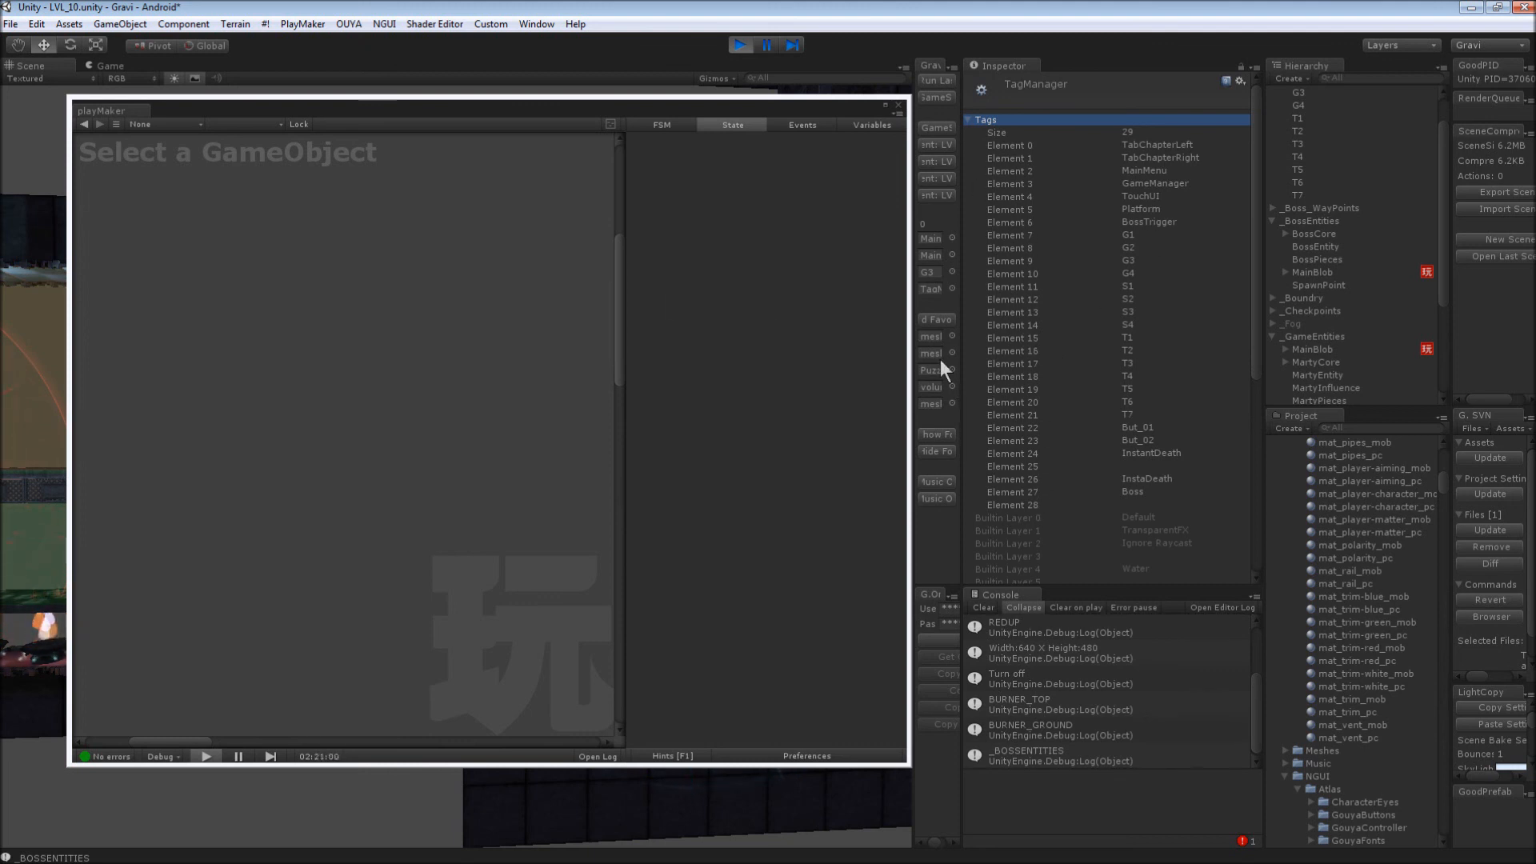
scroll(1092, 443, "down", 8)
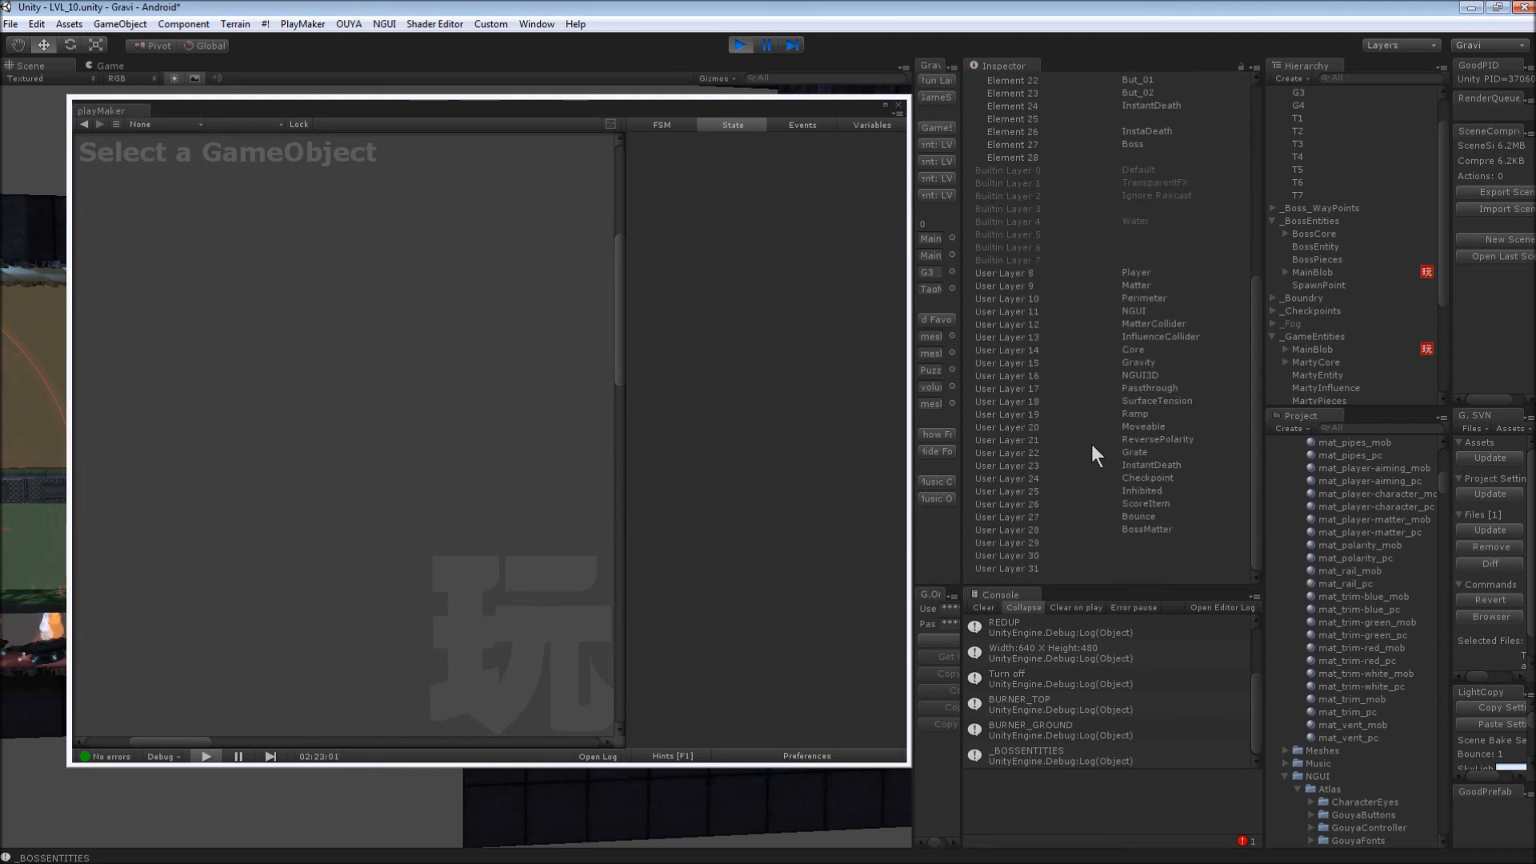
scroll(1062, 329, "up", 8)
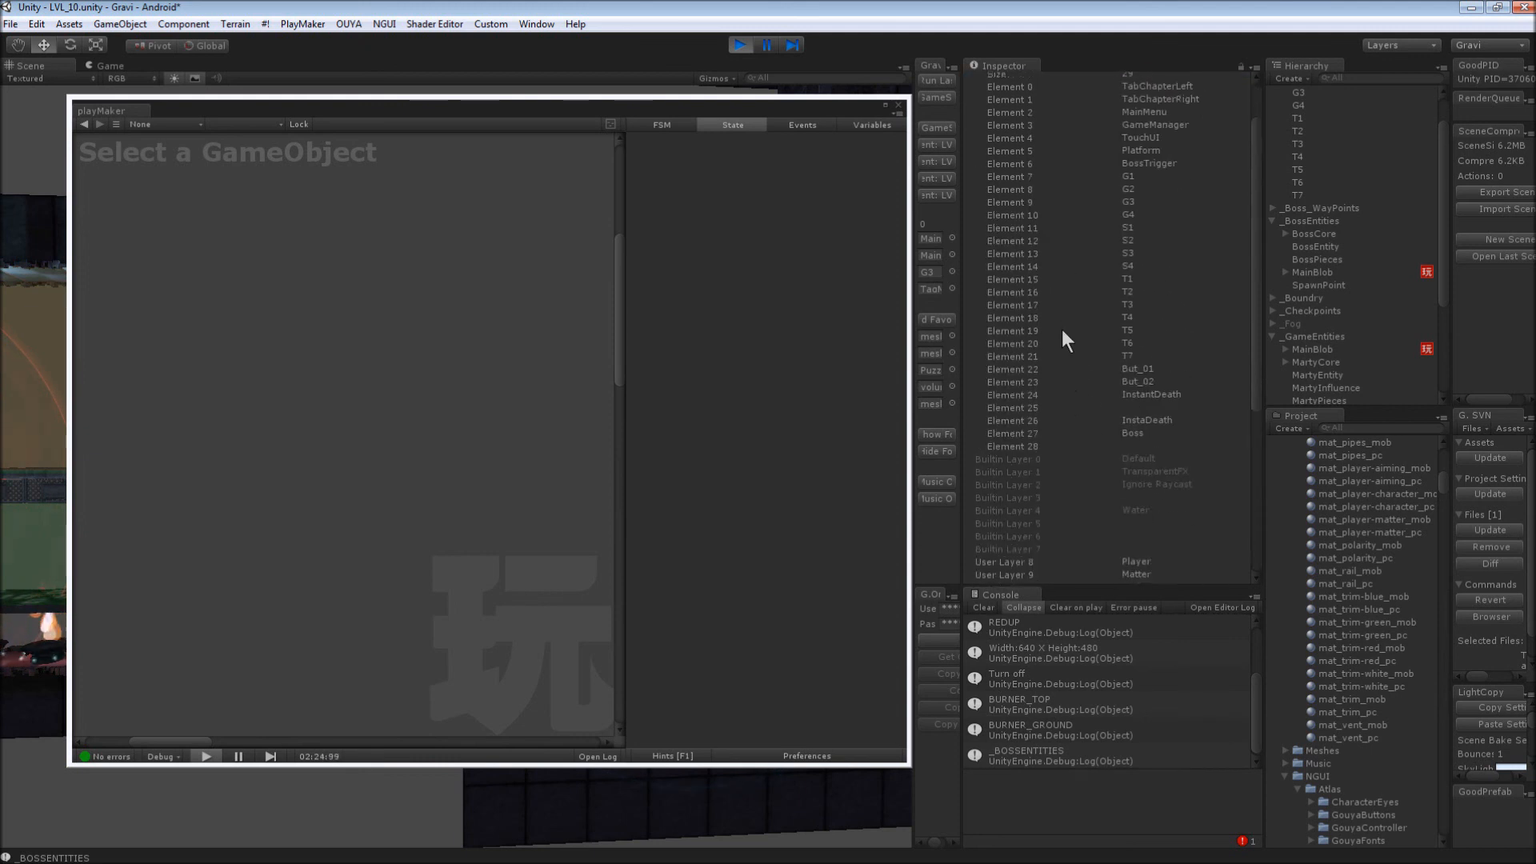
scroll(1063, 329, "down", 3)
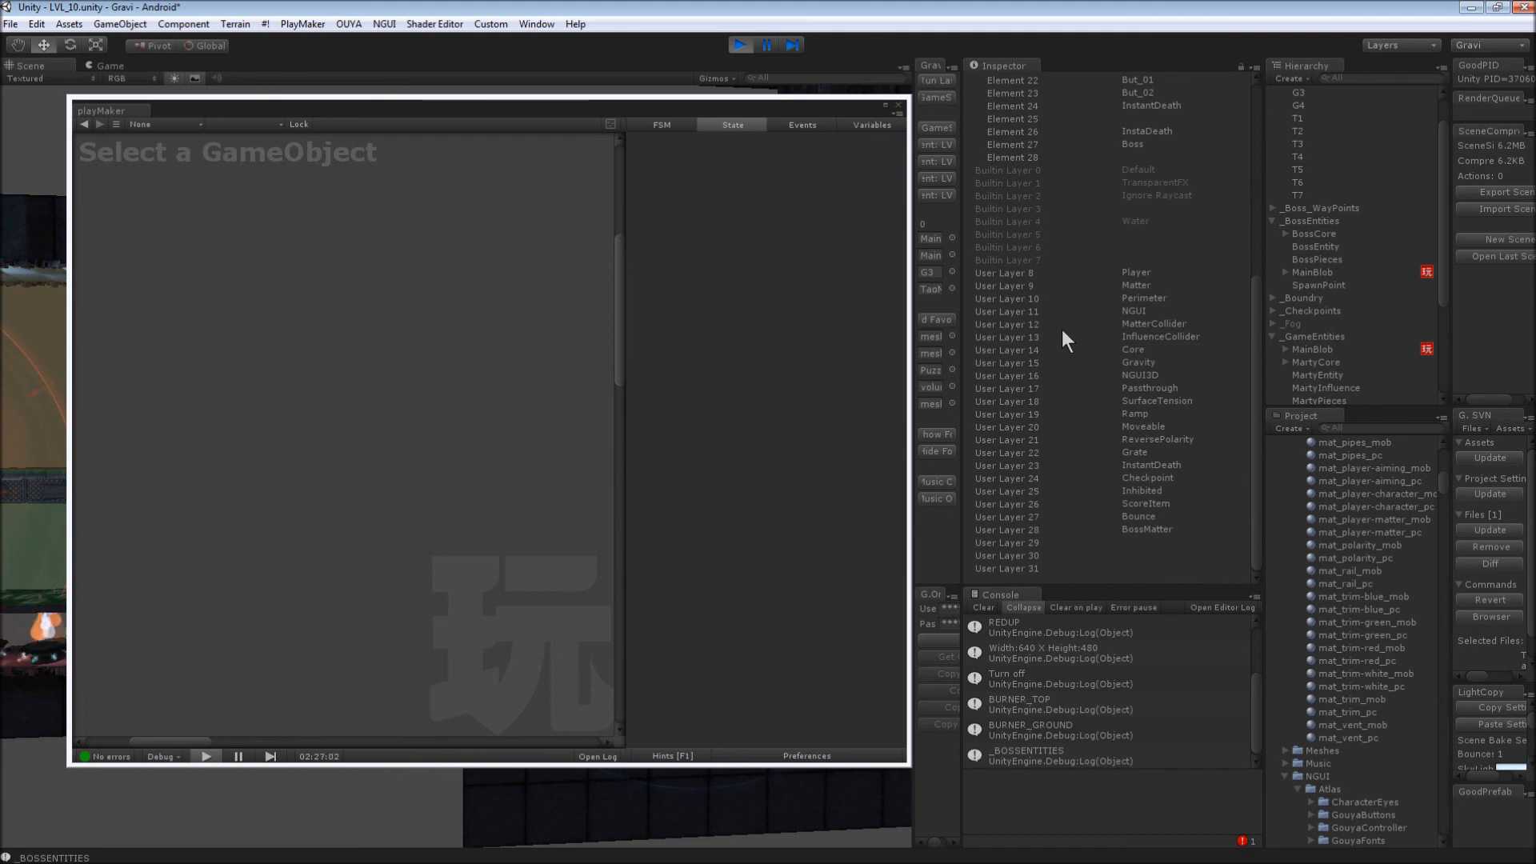
scroll(1063, 330, "up", 3)
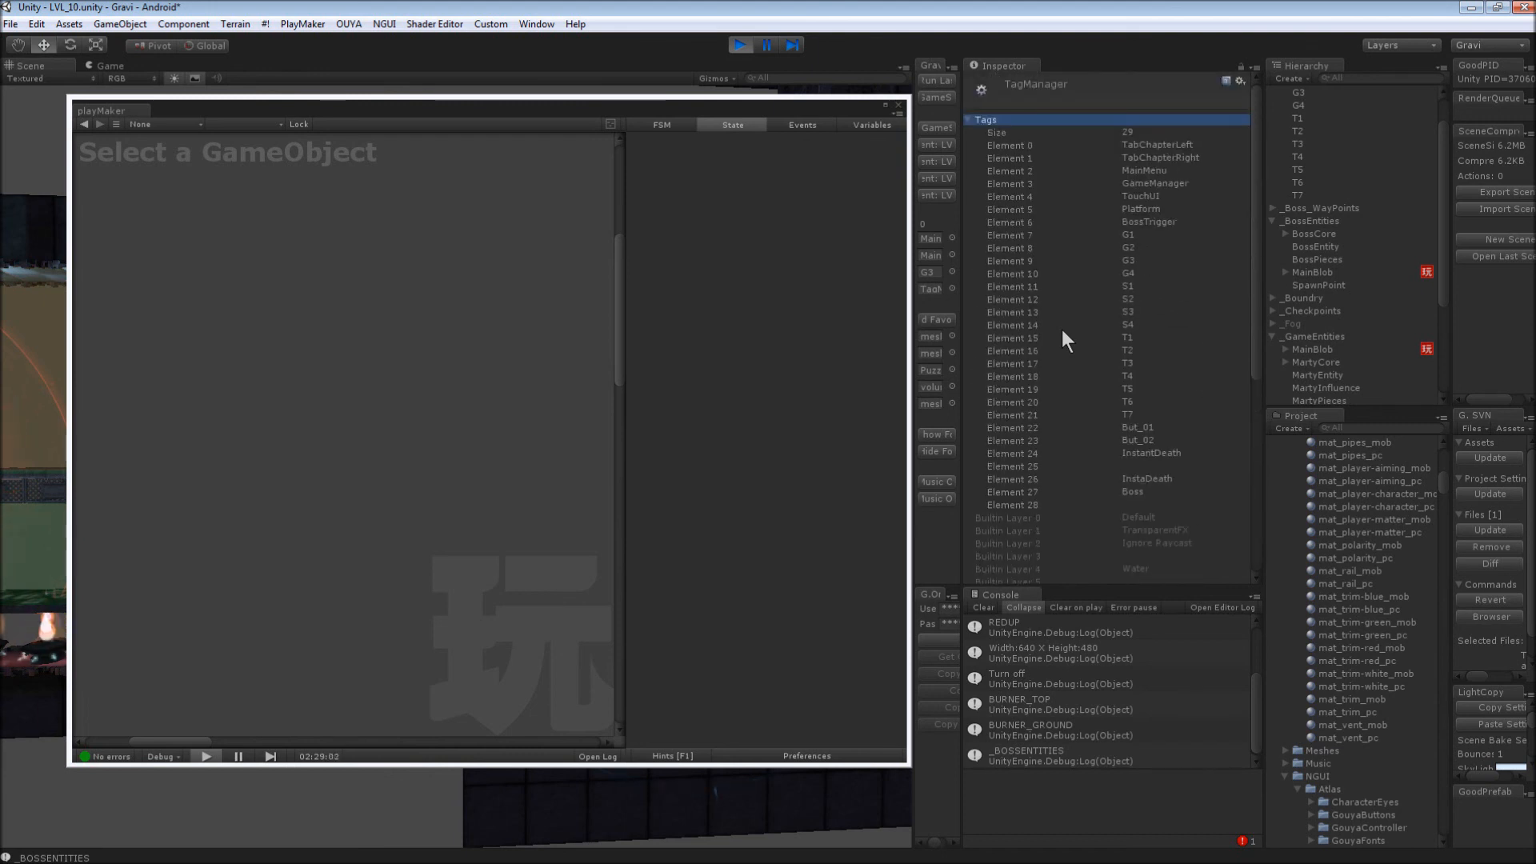
left_click_drag(419, 110, 929, 149)
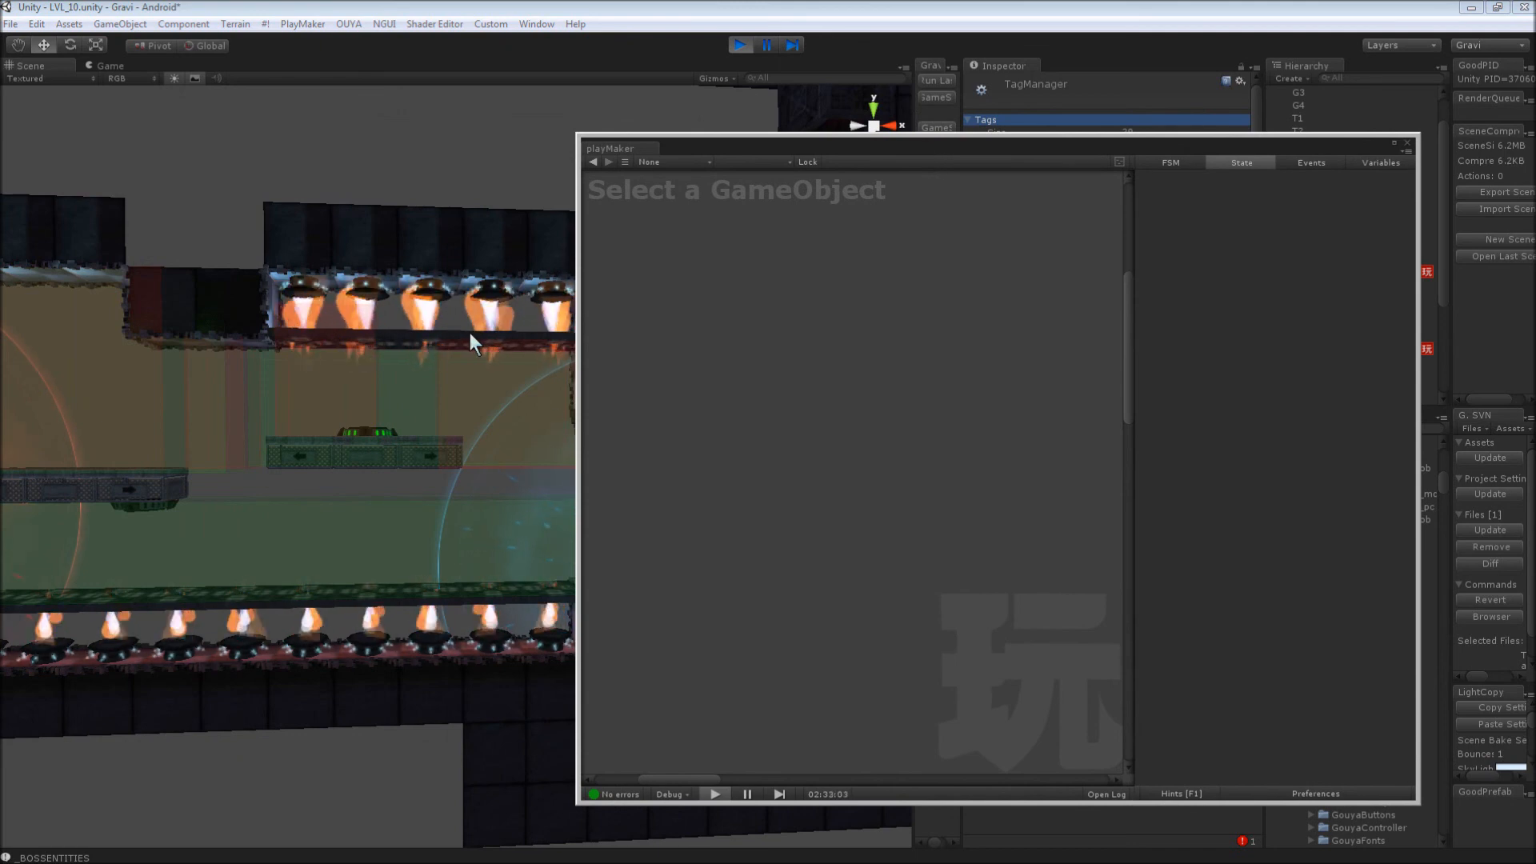